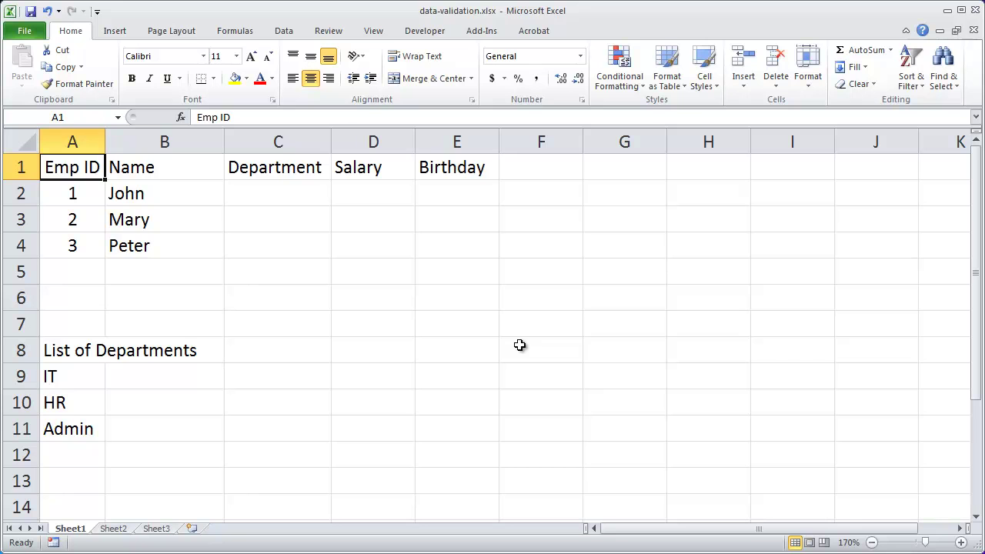
- Open the Data Validation dialog from the Data tab and move it slightly lower
left_click(282, 31)
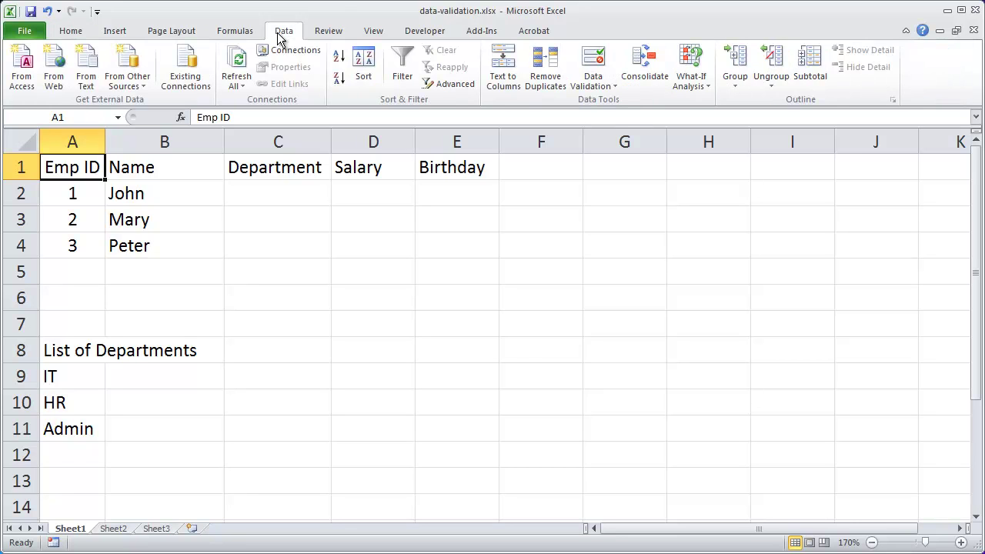
left_click(594, 61)
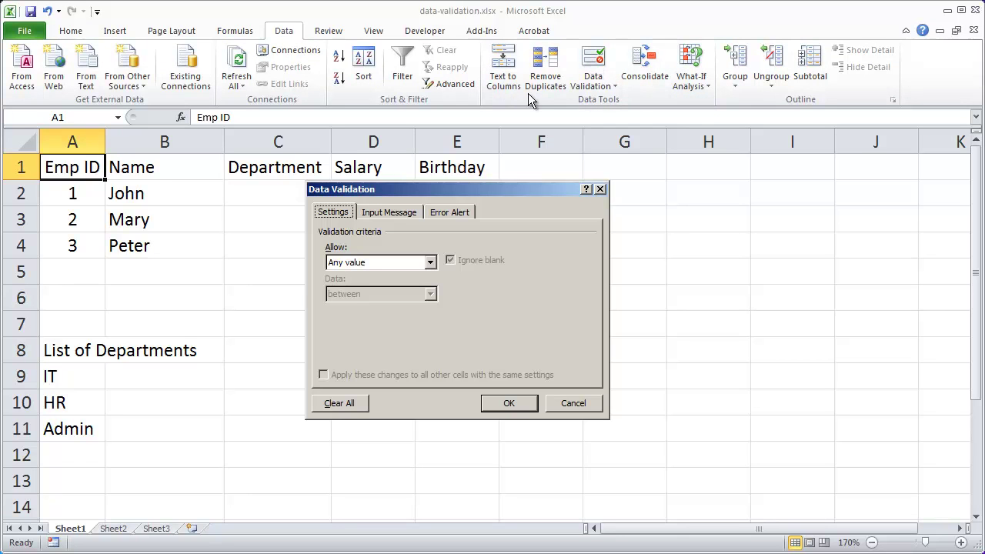
left_click_drag(470, 190, 472, 203)
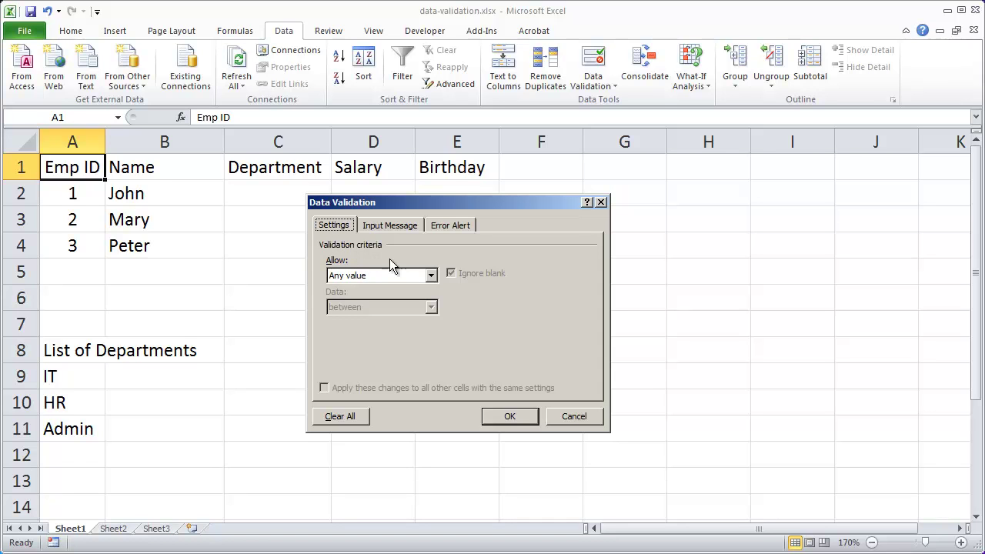
- Browse the Allow value types and leave Custom selected
left_click(434, 277)
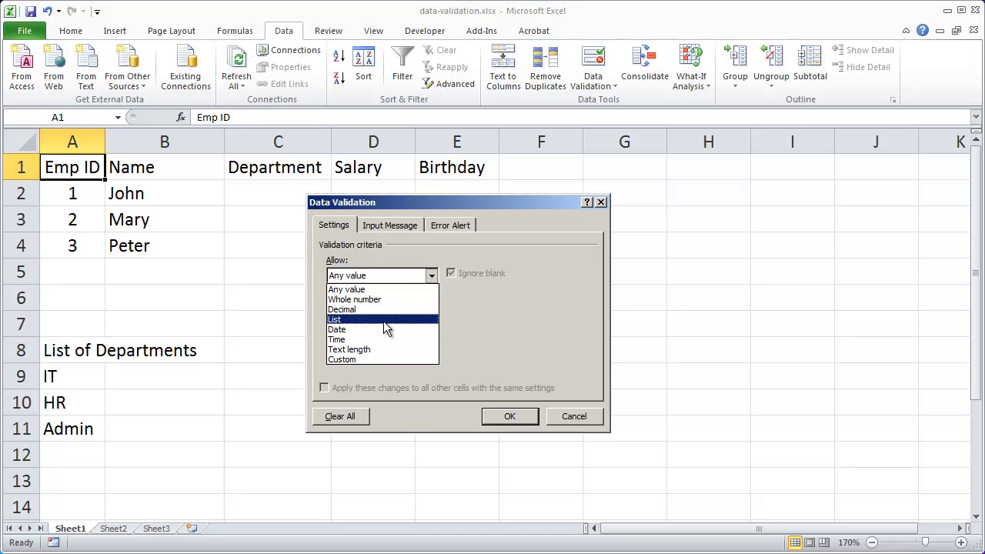
left_click(377, 359)
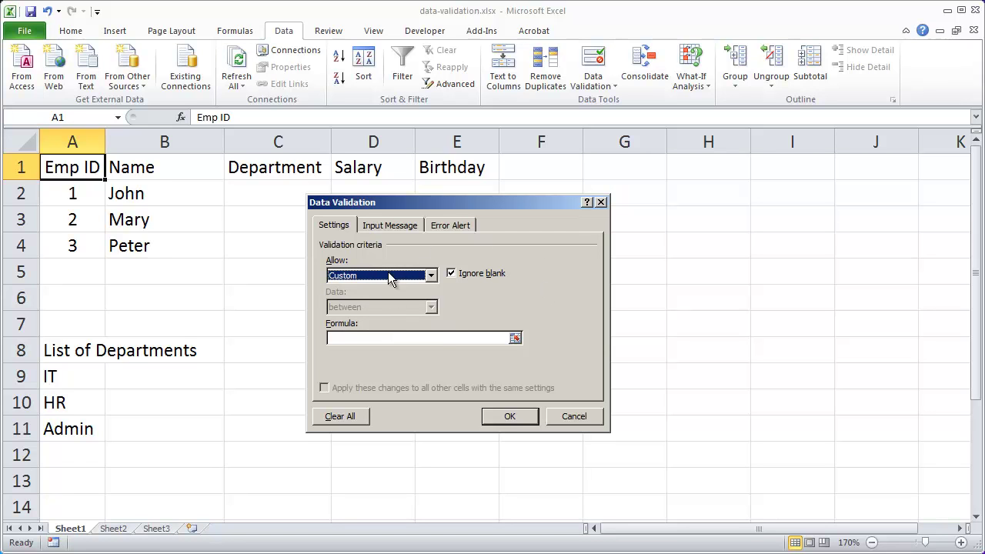
left_click(430, 275)
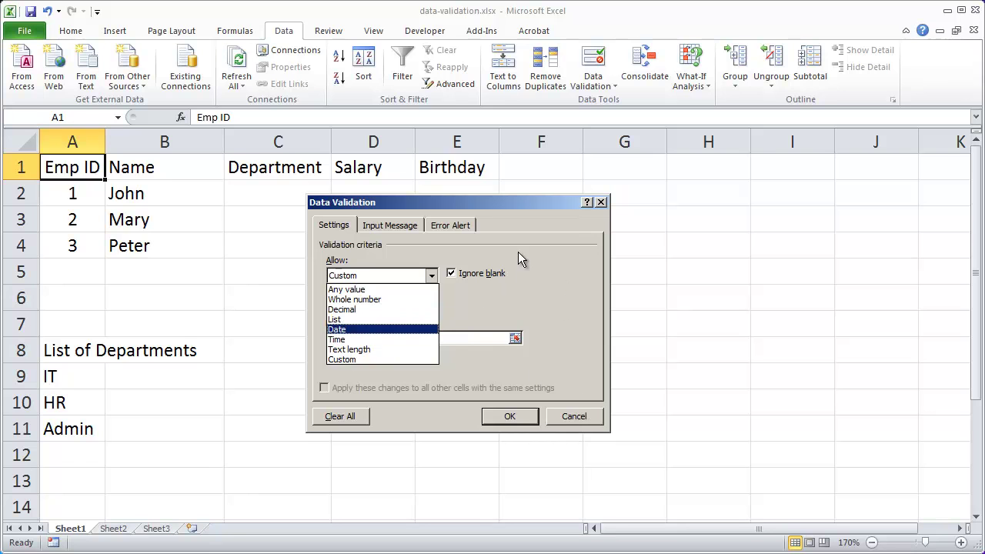
left_click(527, 300)
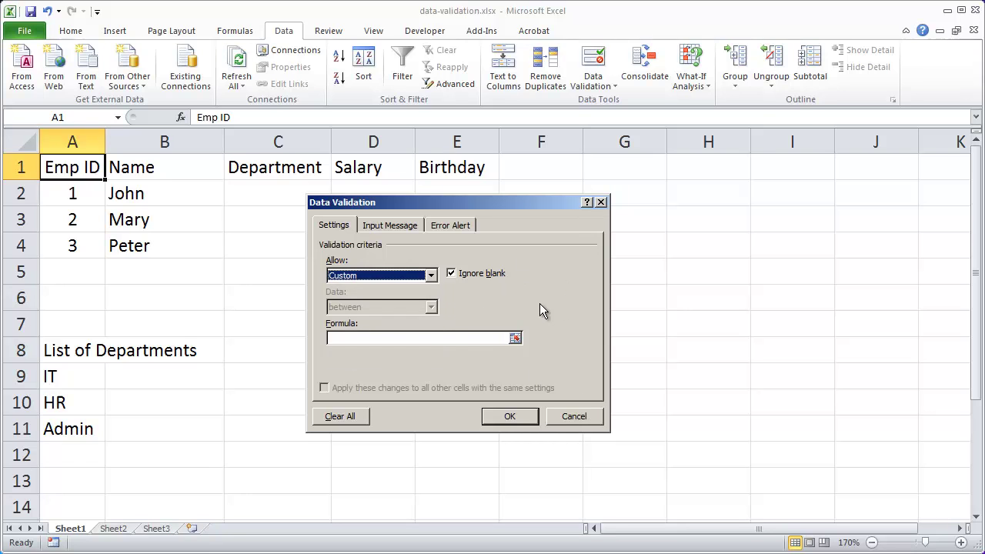
- Cancel the dialog, select C2:C6, and view Sheet3 and Sheet2 before returning to Sheet1
left_click(576, 416)
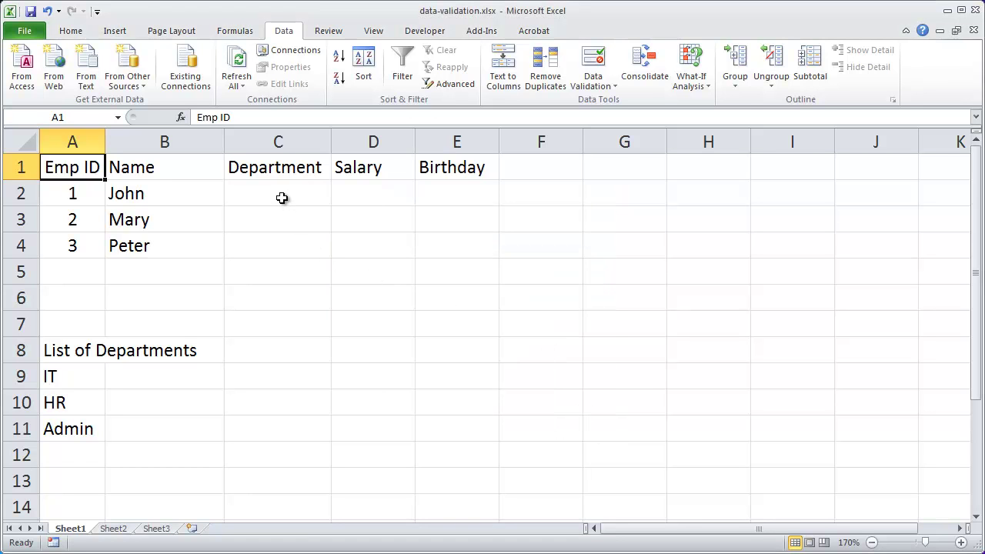
left_click_drag(282, 198, 287, 288)
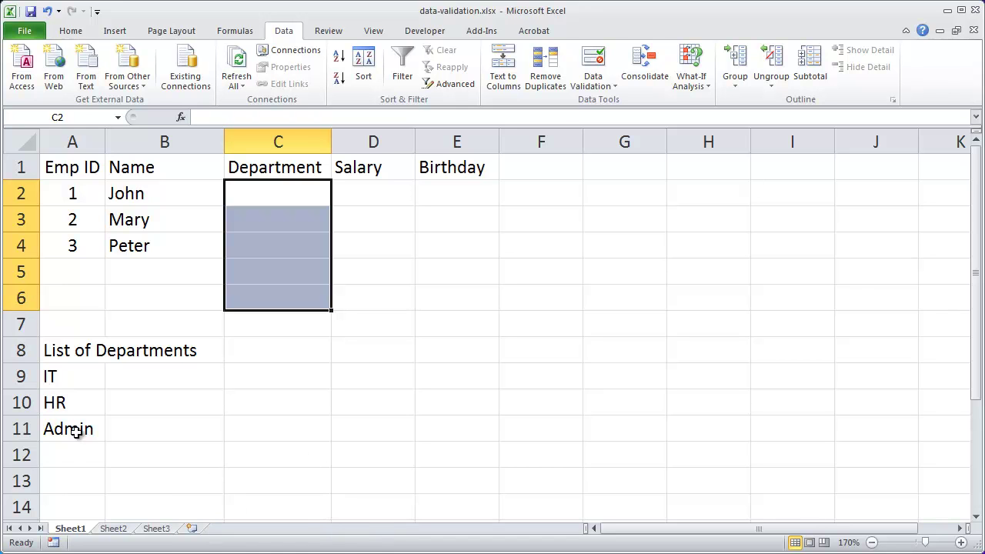
left_click(161, 529)
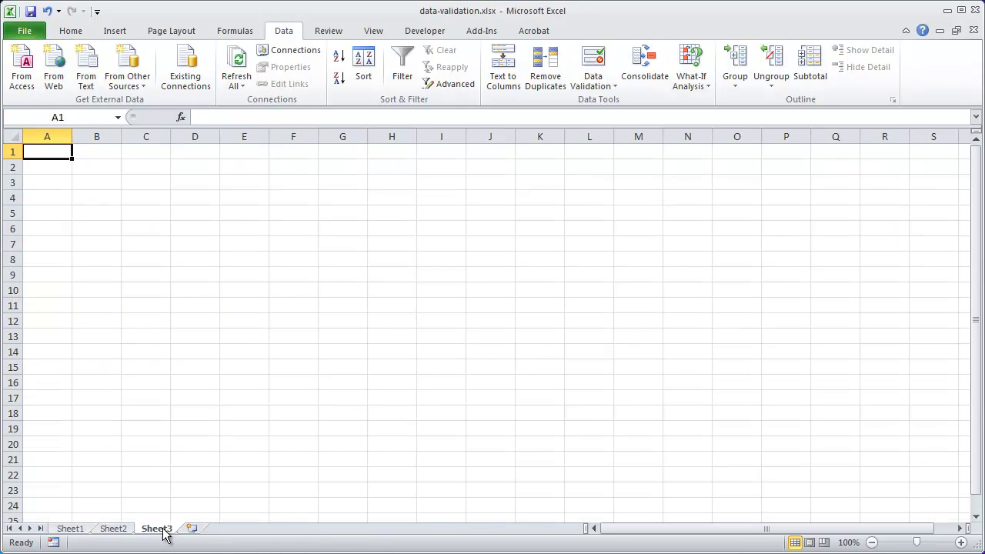
left_click(114, 531)
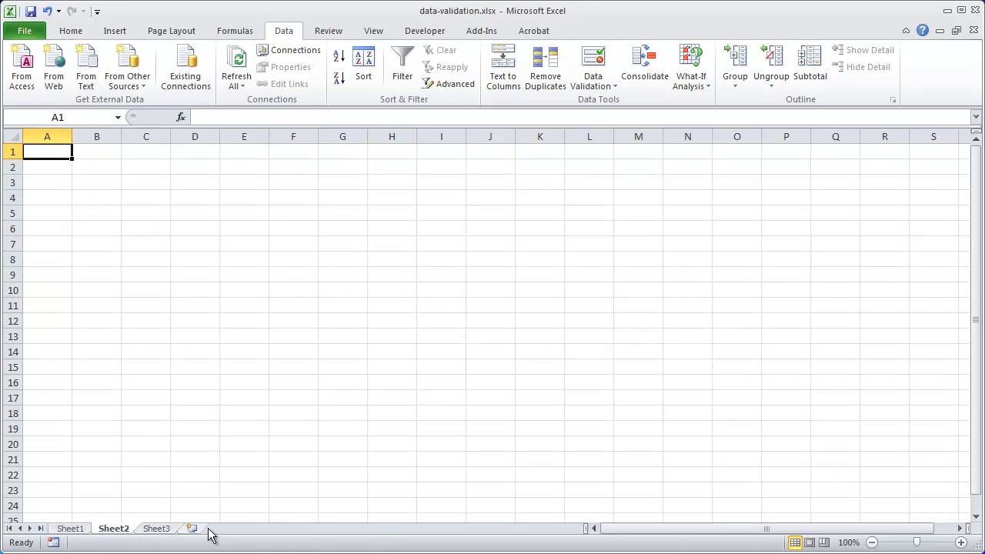
left_click(69, 529)
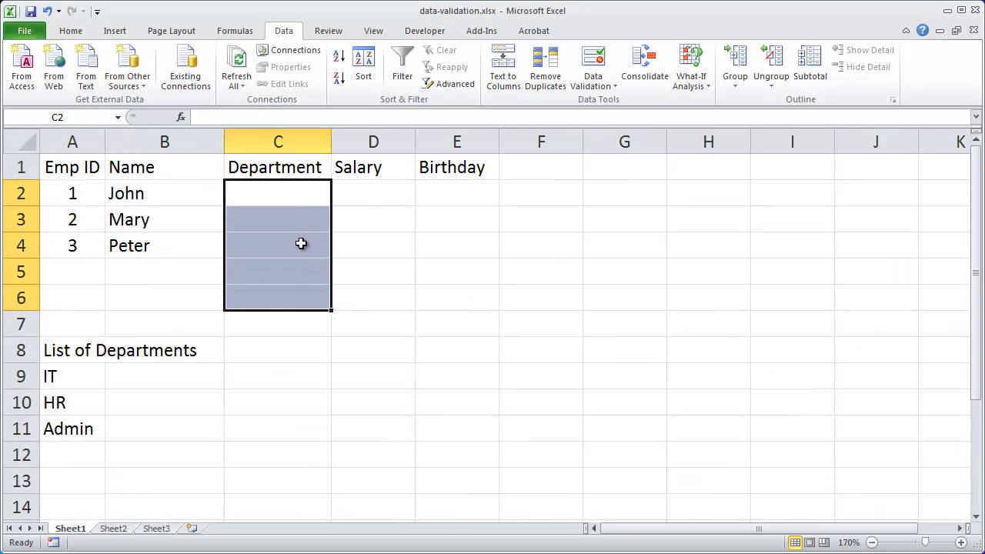
- Give C2:C6 a List validation sourced from =$A$9:$A$11
left_click(593, 62)
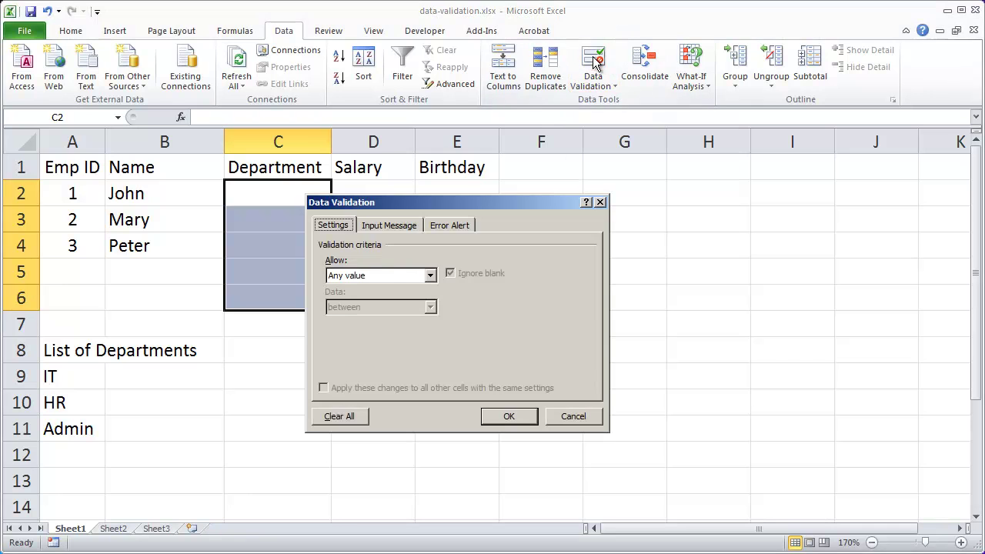
left_click(377, 276)
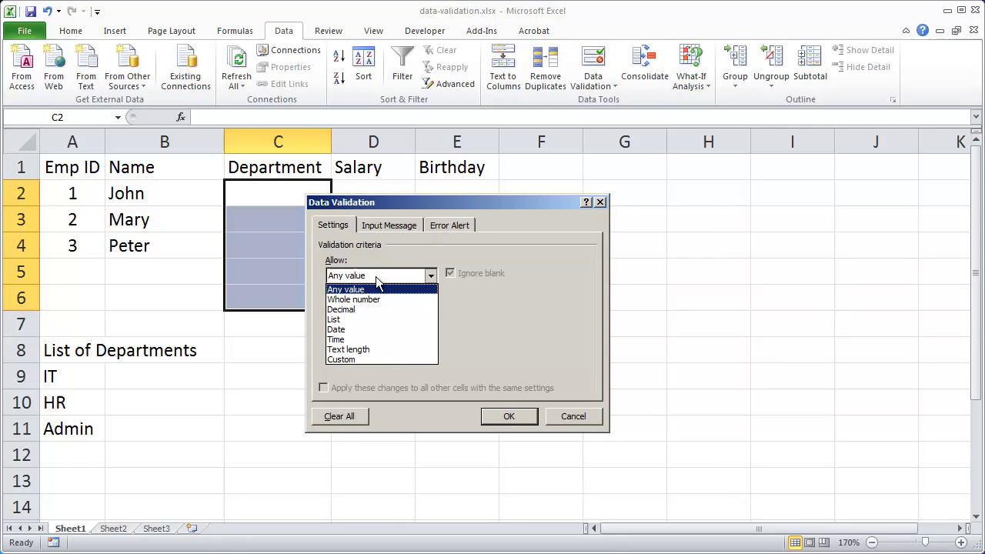
left_click(380, 319)
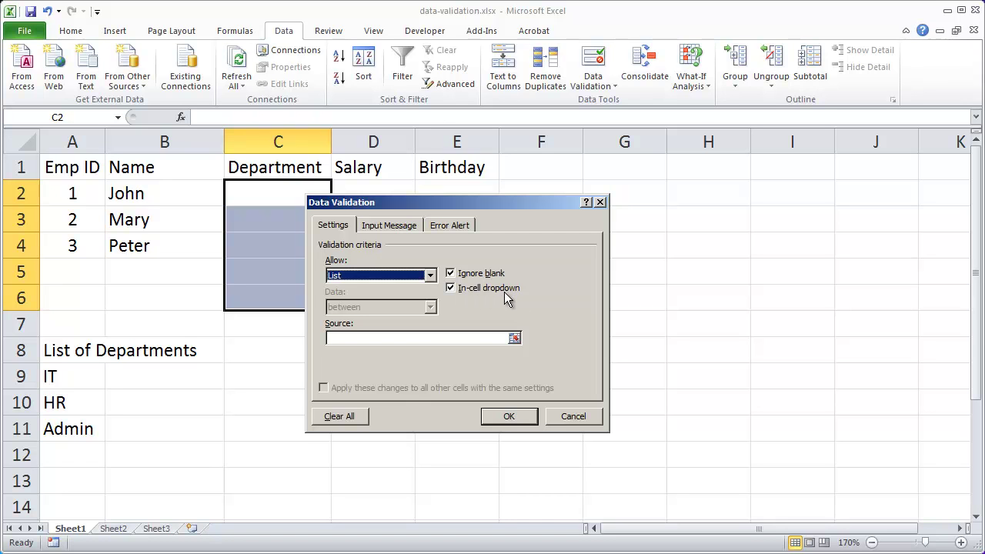
left_click(350, 338)
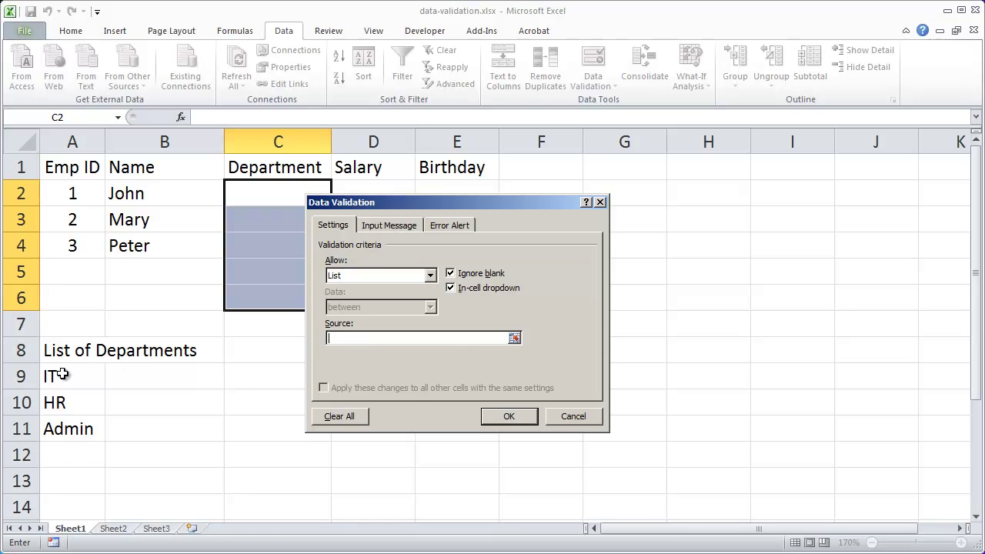
left_click_drag(61, 375, 71, 427)
left_click(507, 427)
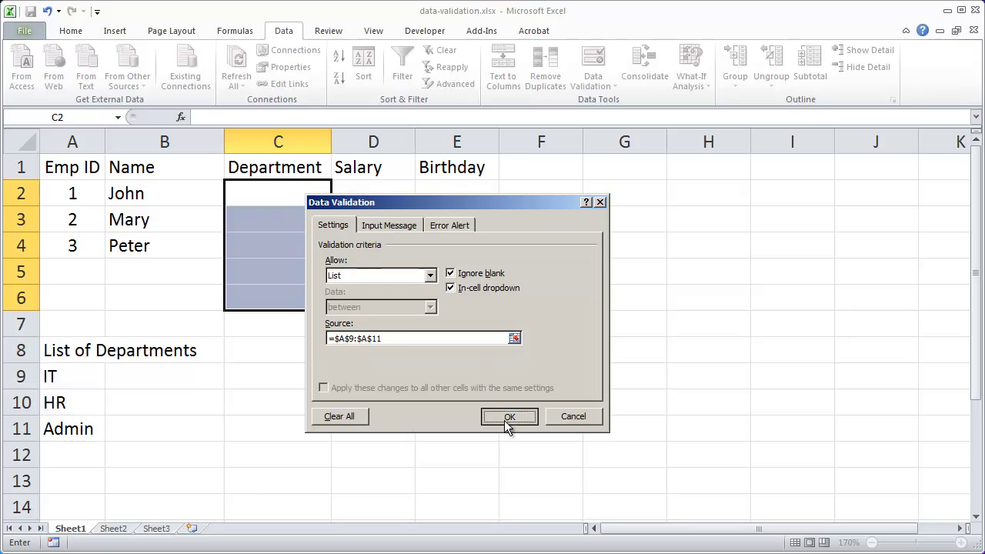
- Pick Admin from C2's new department drop-down, then move on to D2
left_click(75, 173)
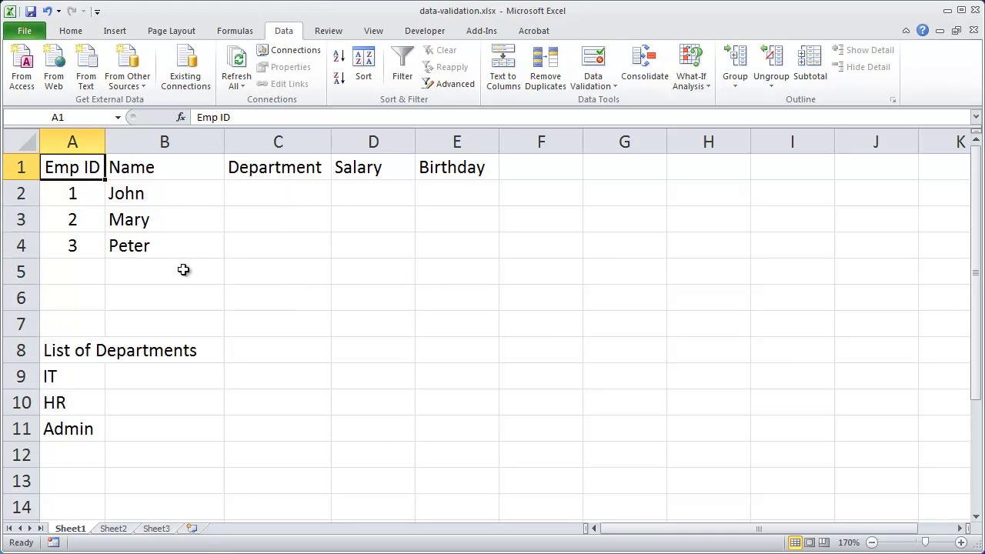
left_click(151, 202)
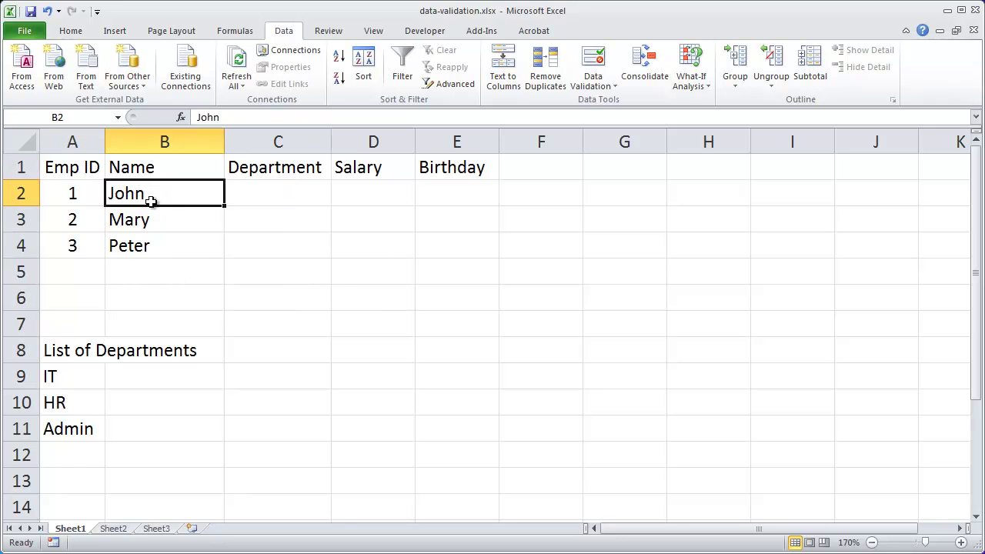
key("Right")
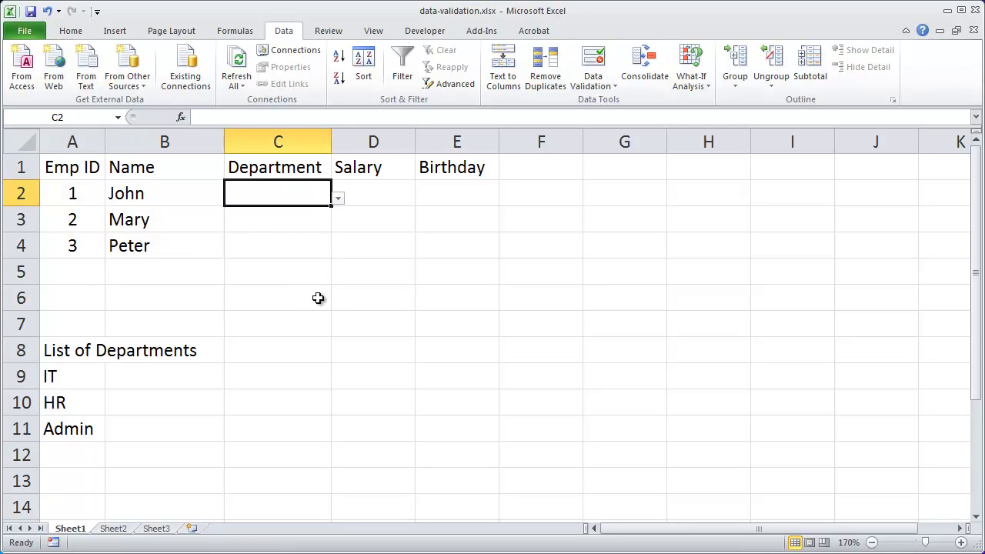
left_click(338, 199)
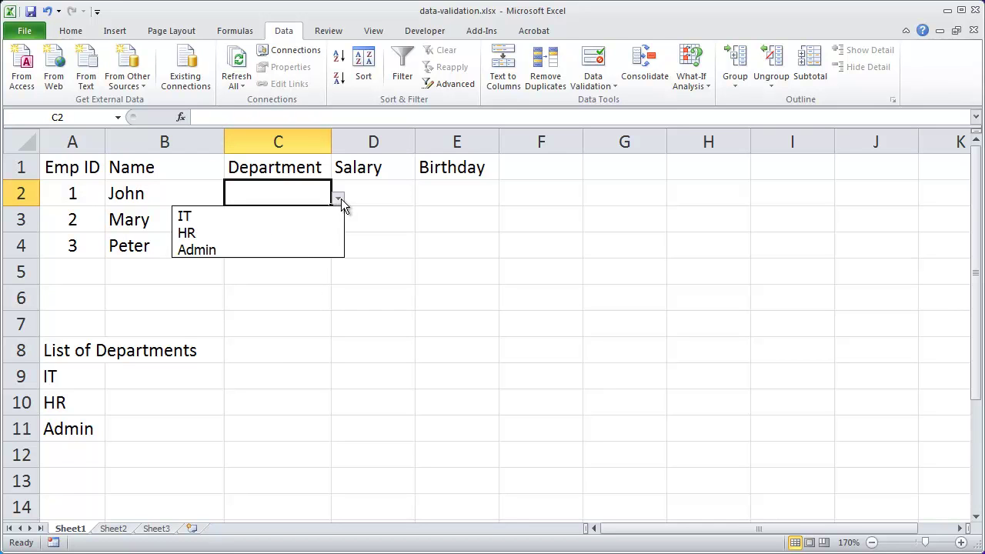
left_click(235, 251)
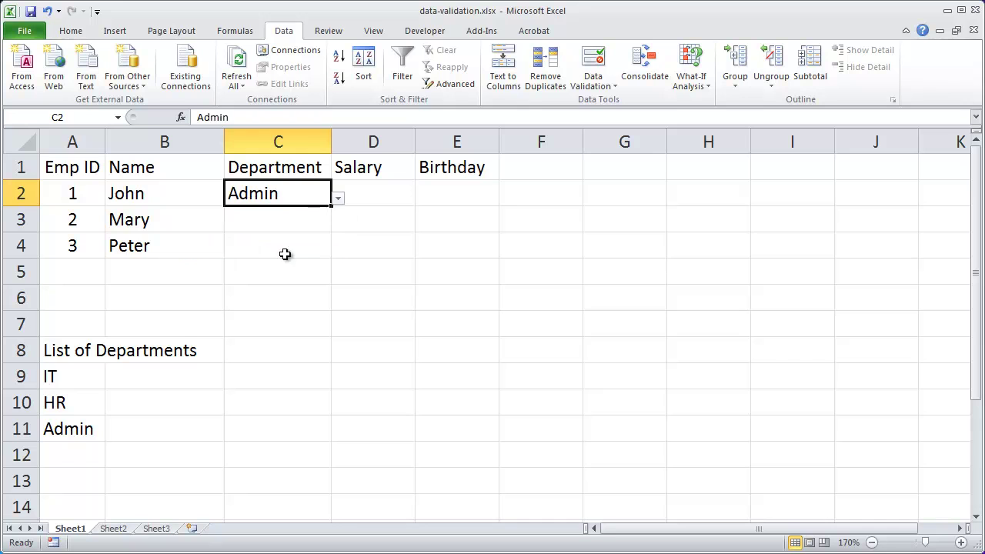
left_click(391, 207)
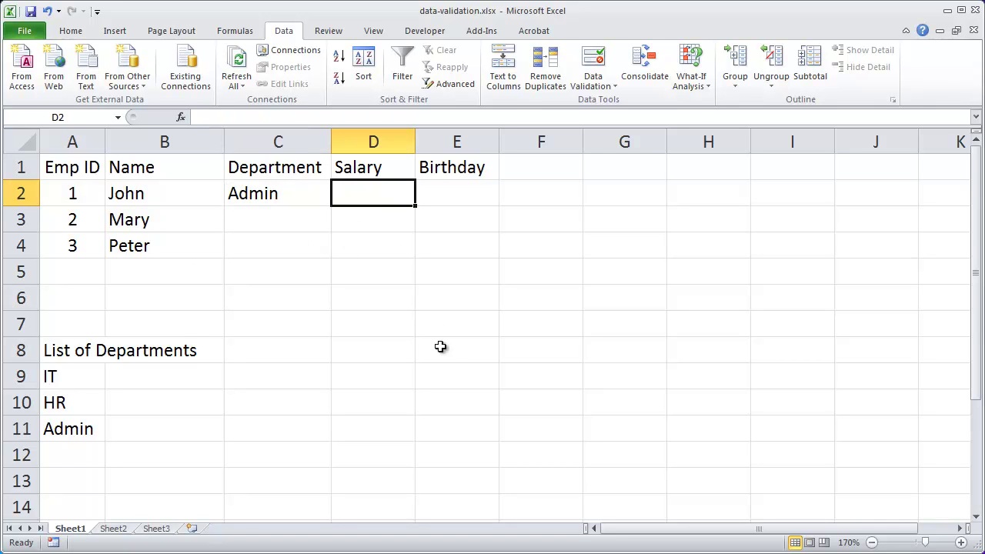
left_click(545, 398)
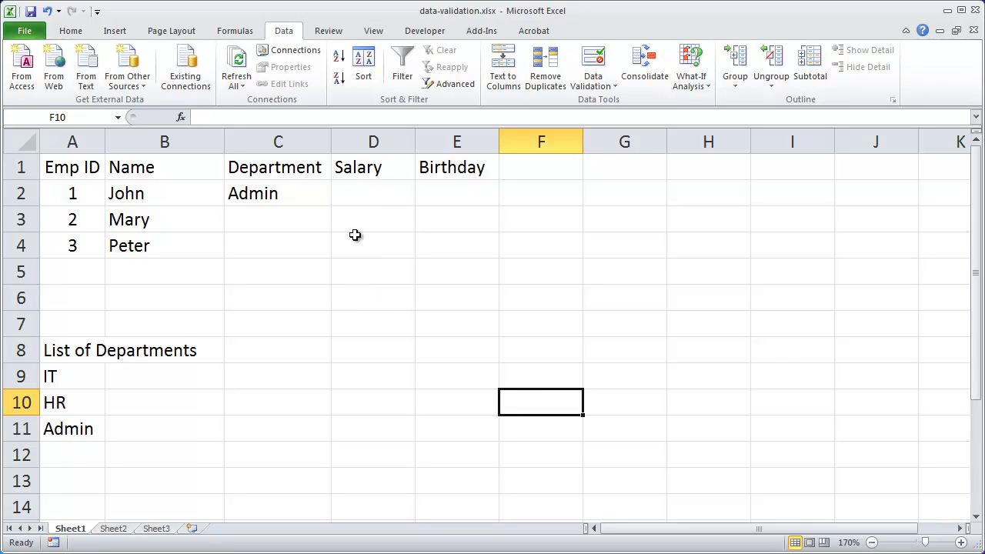
- Select D2:D6 and set a Decimal validation between minimum 1000 and maximum 150000
left_click_drag(363, 194, 368, 296)
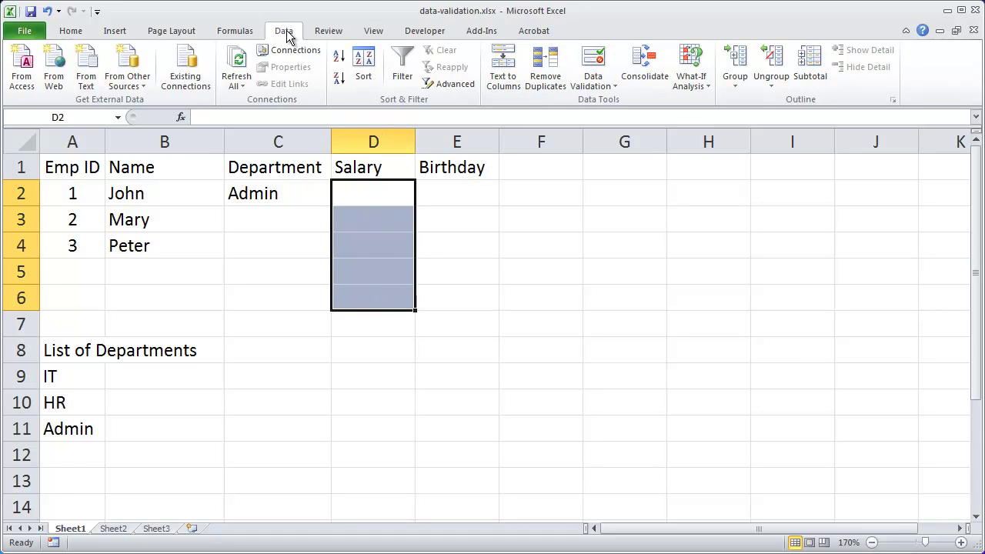
left_click(592, 60)
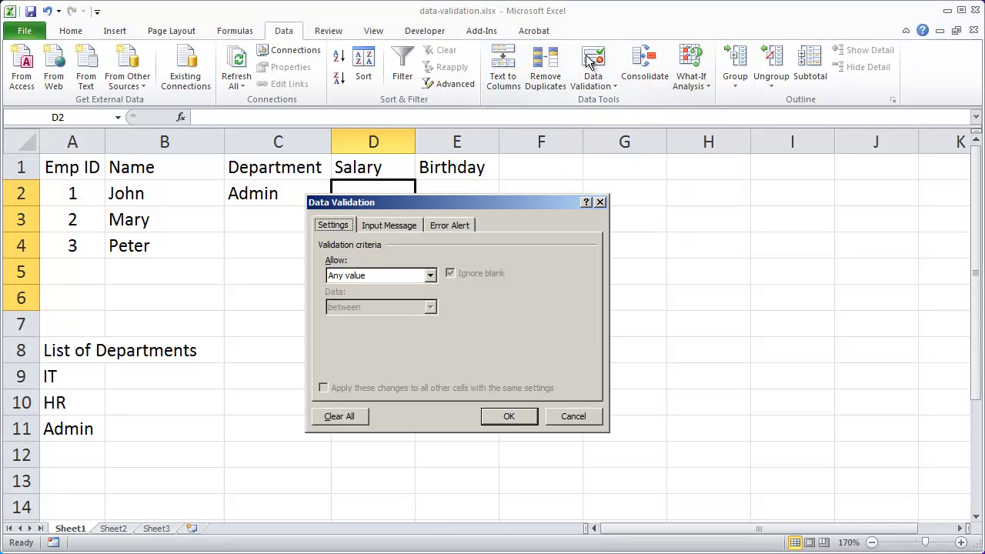
left_click(356, 277)
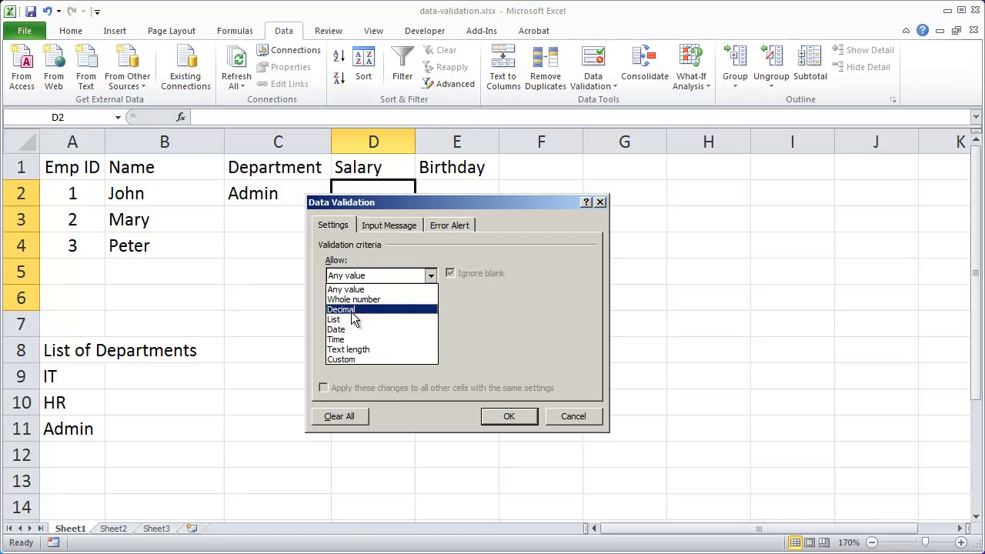
left_click(353, 310)
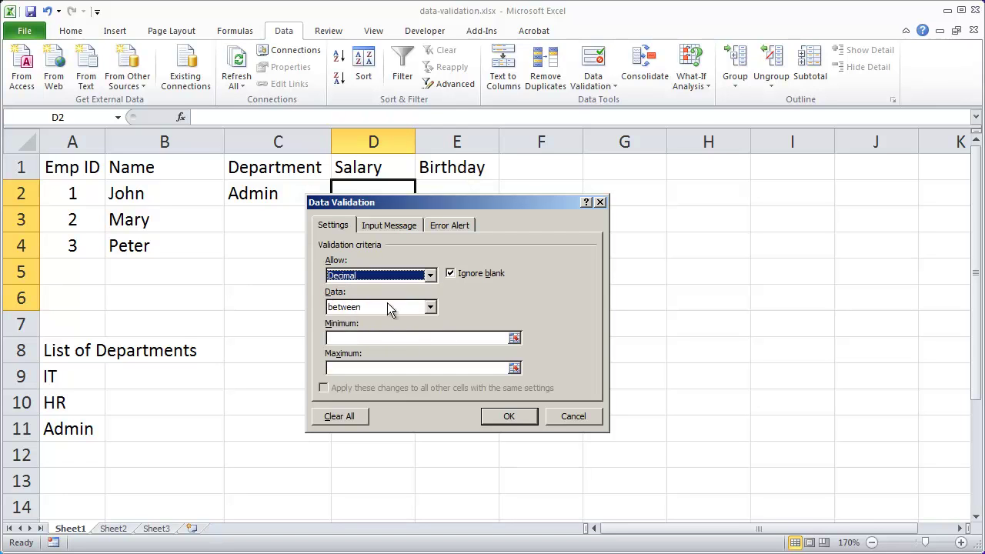
left_click(373, 308)
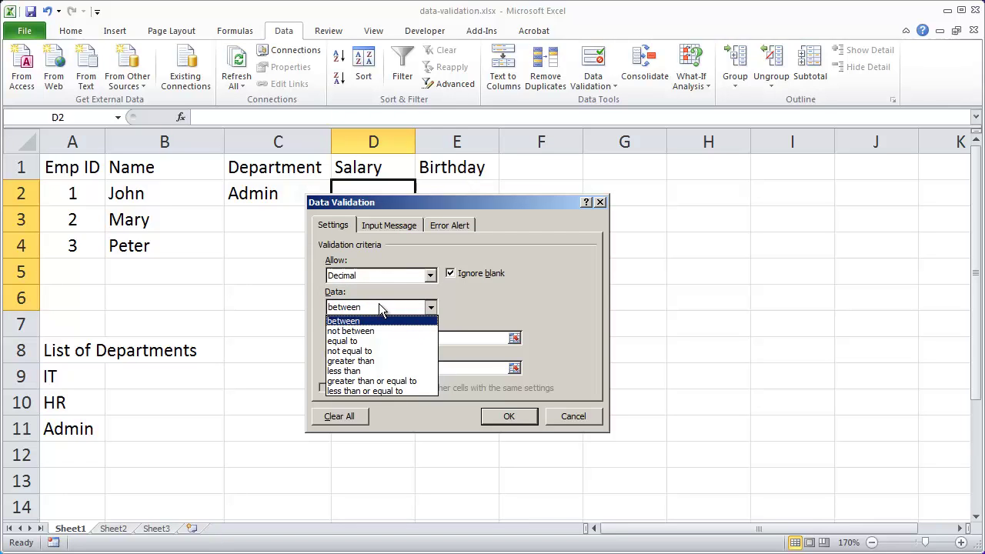
left_click(382, 304)
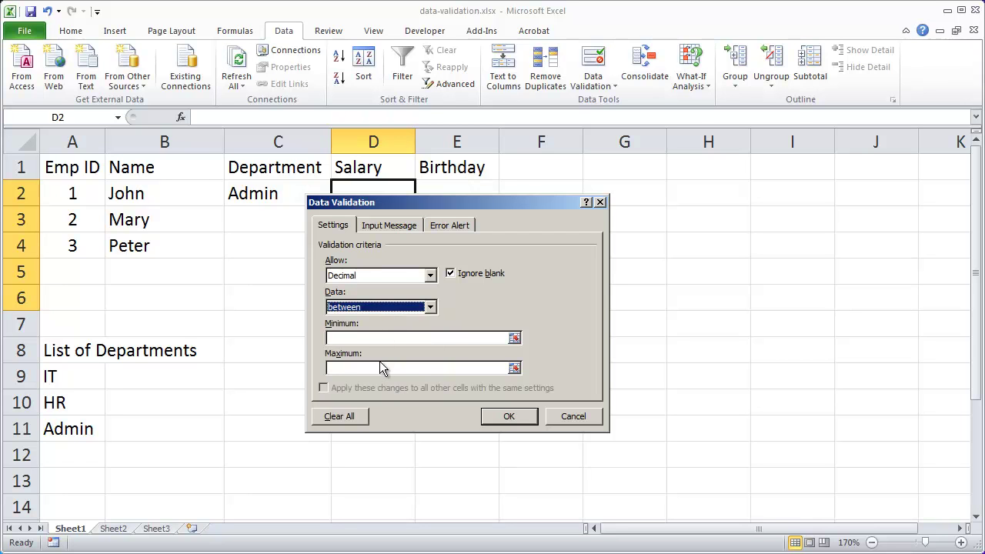
left_click(432, 308)
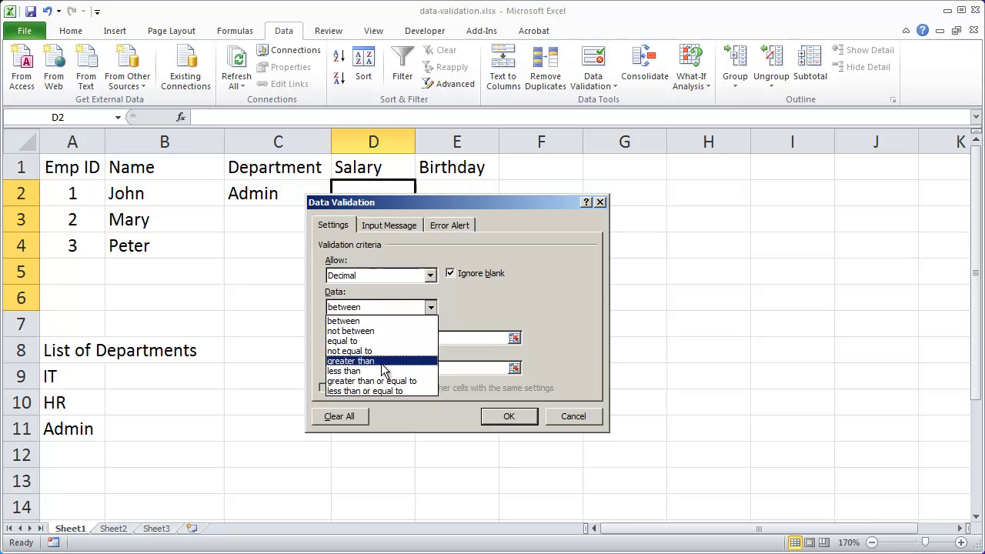
left_click(387, 309)
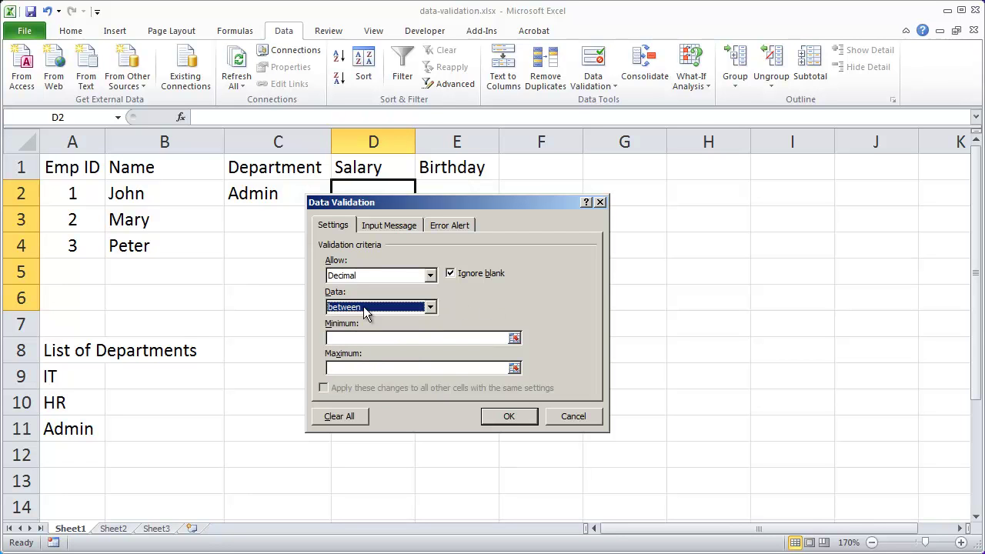
left_click(369, 338)
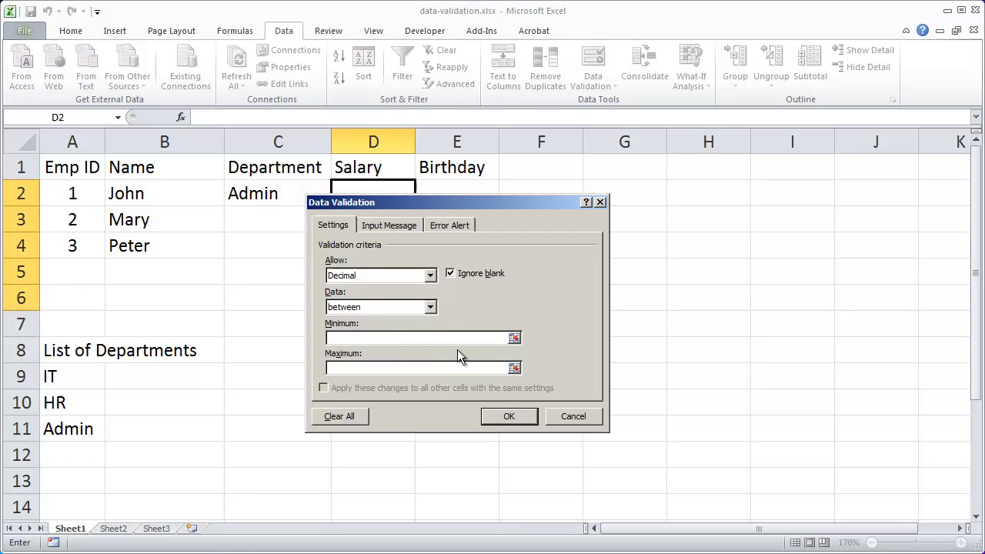
type("1000")
key("Tab")
type("150000")
- Apply the salary rule and enter 2000 in D2
left_click(506, 418)
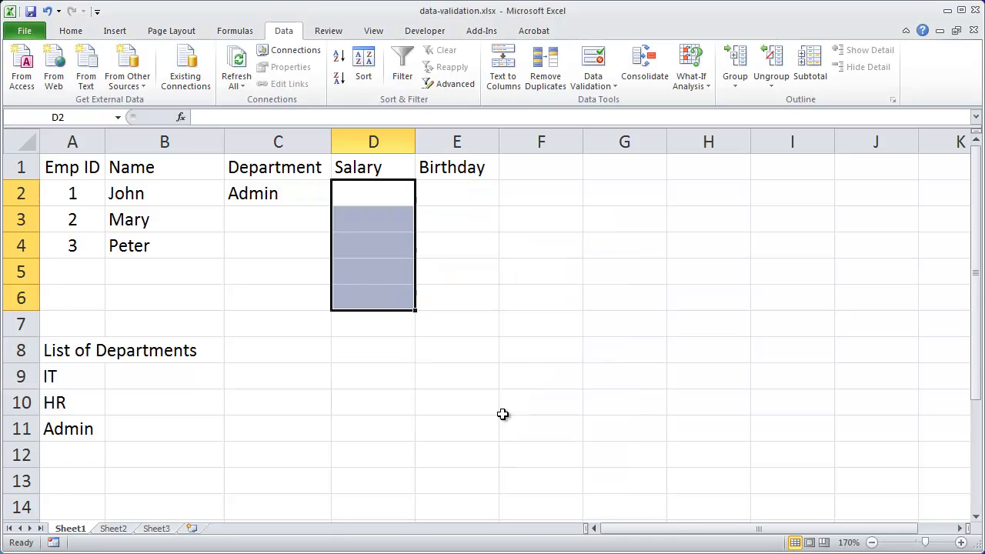
left_click(502, 415)
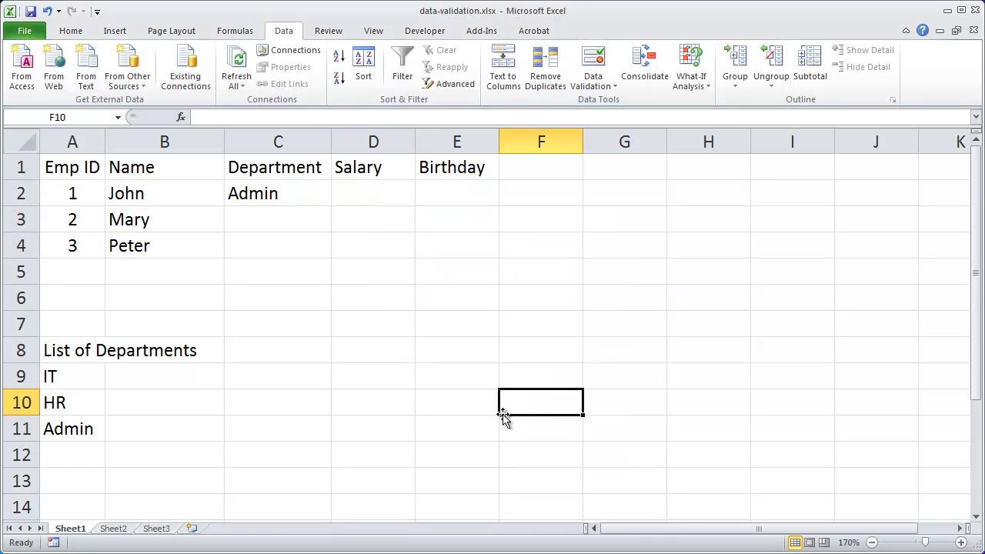
left_click(361, 193)
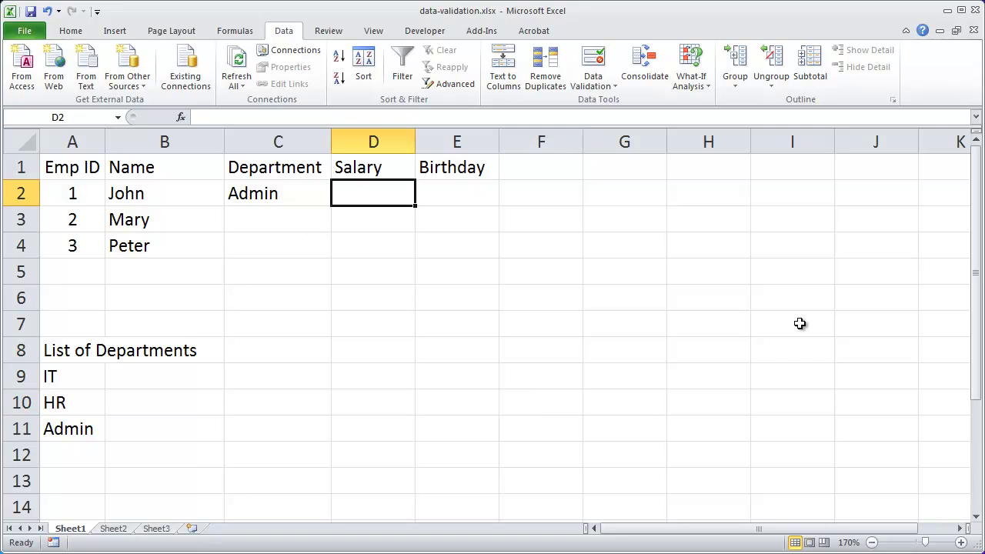
type("2000")
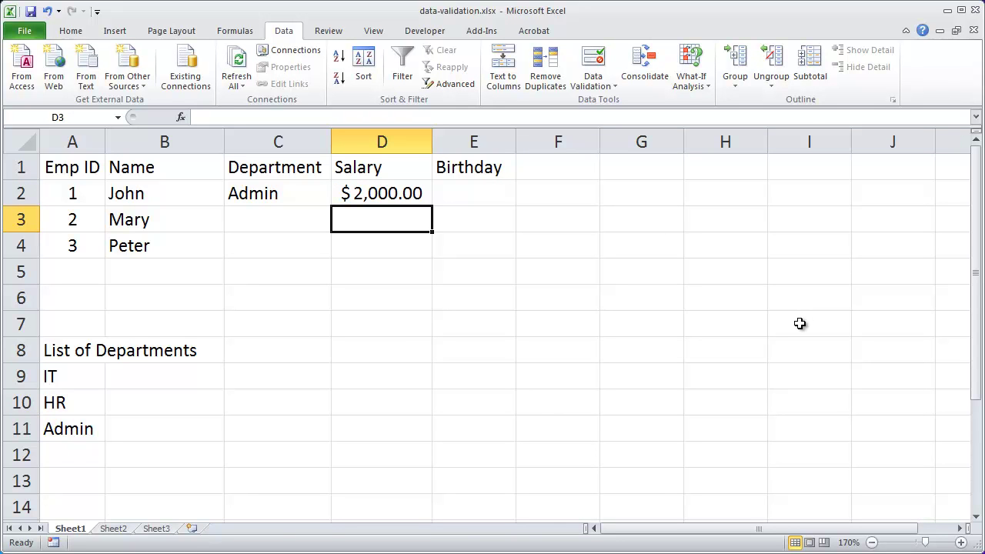
- Enter 10 in D3 and cancel the rejection alert
type("10")
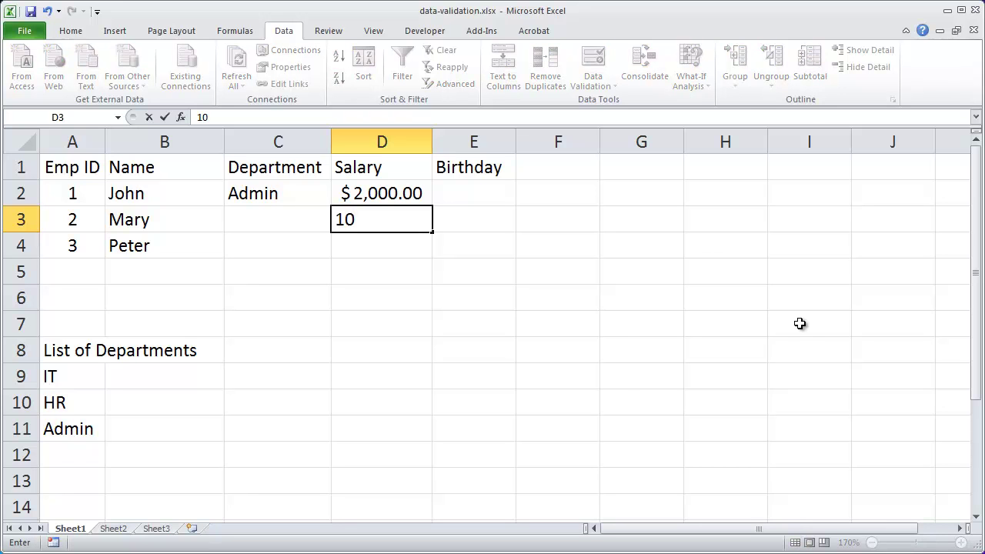
key("Return")
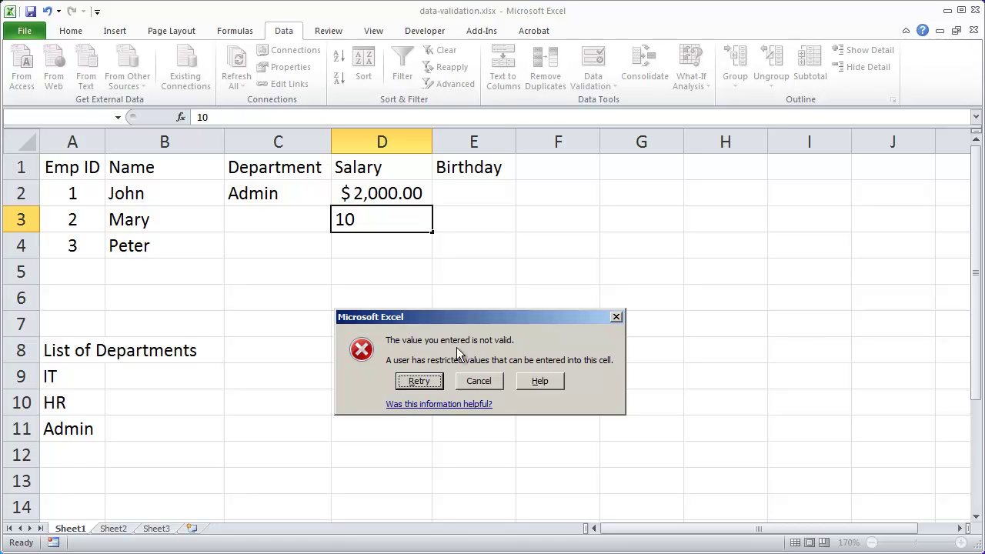
left_click(480, 382)
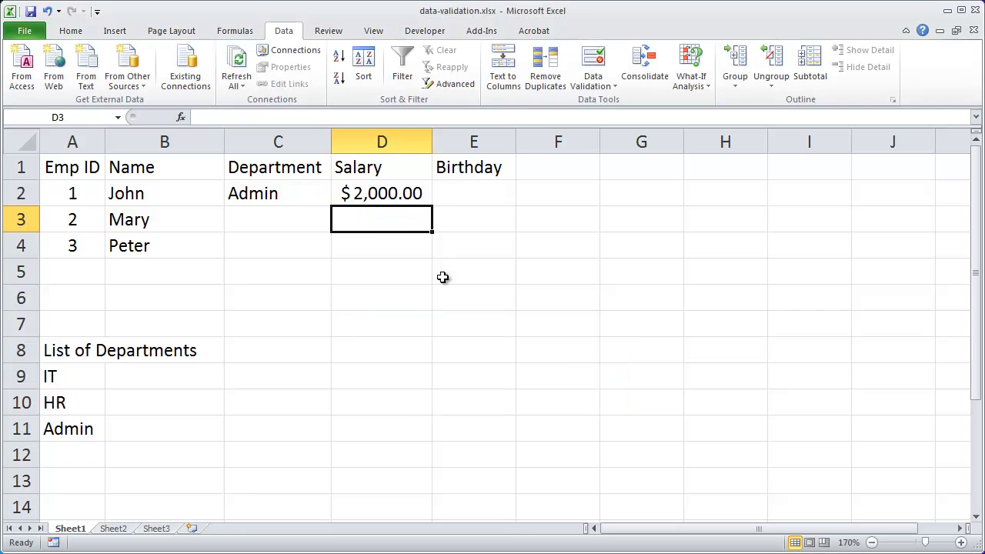
- Reopen Data Validation for D2:D6 and switch to the Input Message settings
left_click_drag(389, 197, 386, 297)
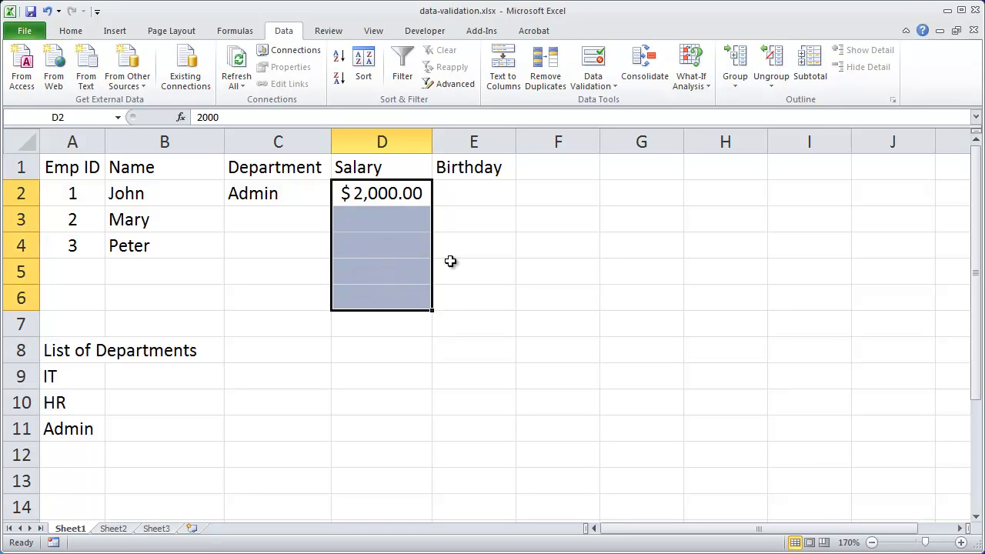
left_click(598, 66)
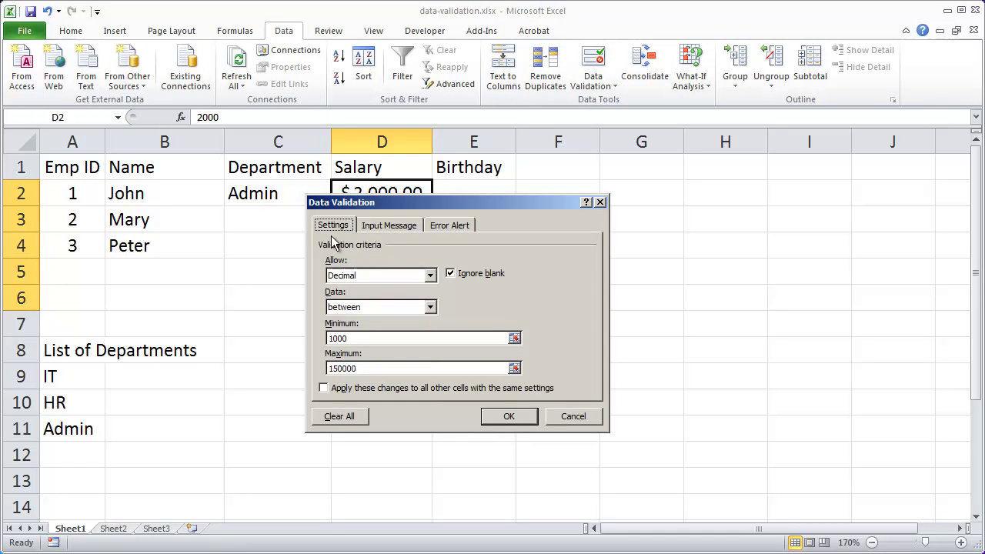
left_click(383, 225)
left_click(454, 227)
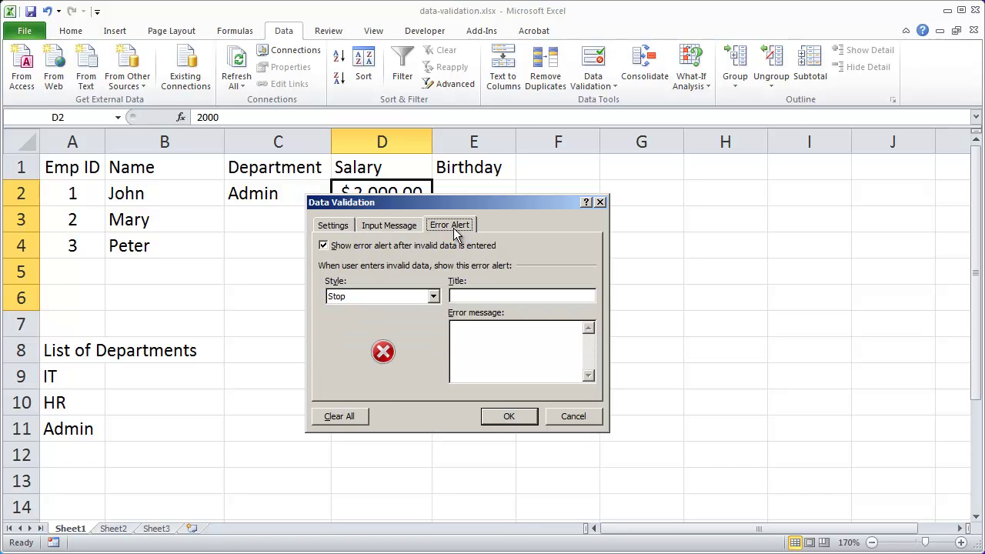
left_click(395, 228)
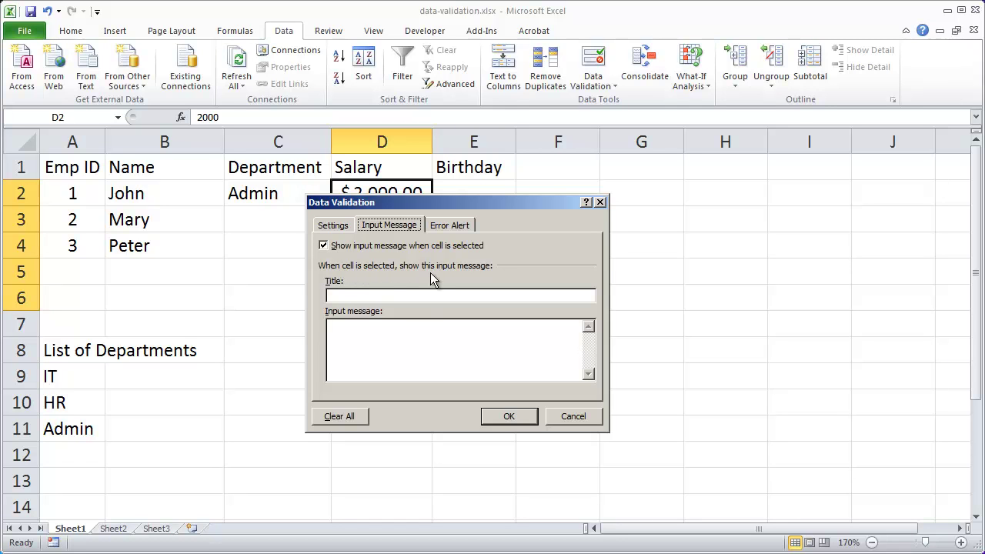
- Enter title 'This is the title' and message 'Enter value between 1000 and 150000'
left_click(363, 298)
type("This is the title")
key("Tab")
type("Enter ")
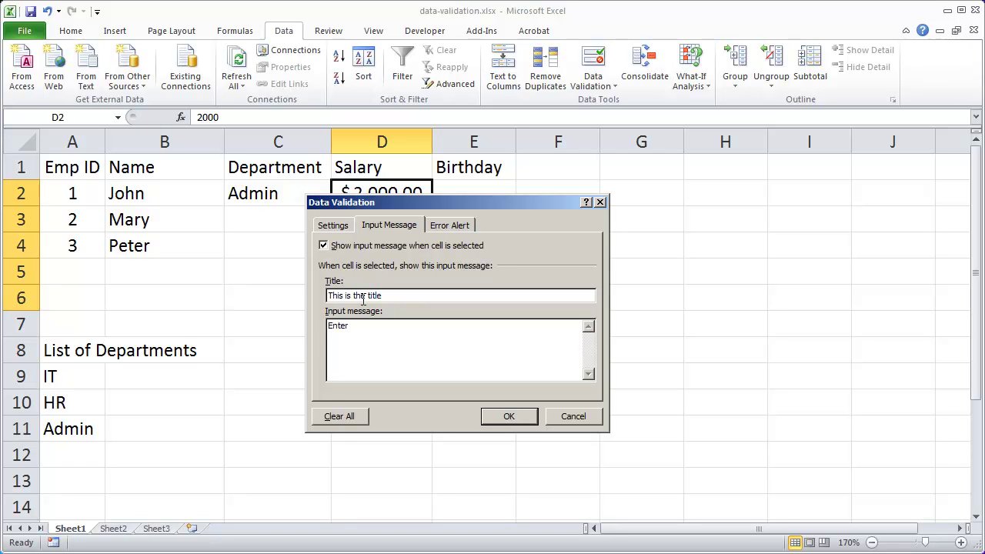
type("value between 1000 and 150000")
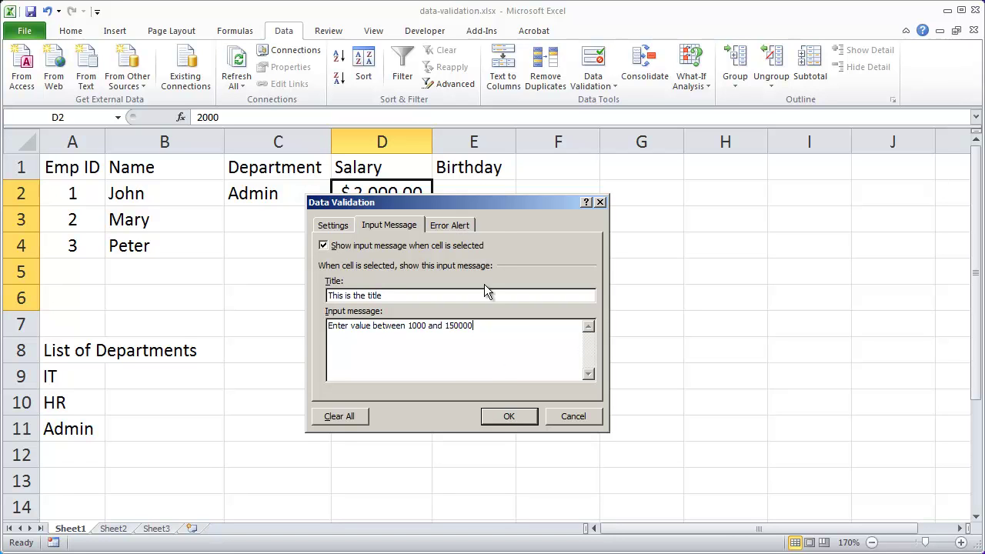
- Apply the input message and check that it appears on D3, D4, D5 and D6
left_click(522, 415)
left_click(594, 408)
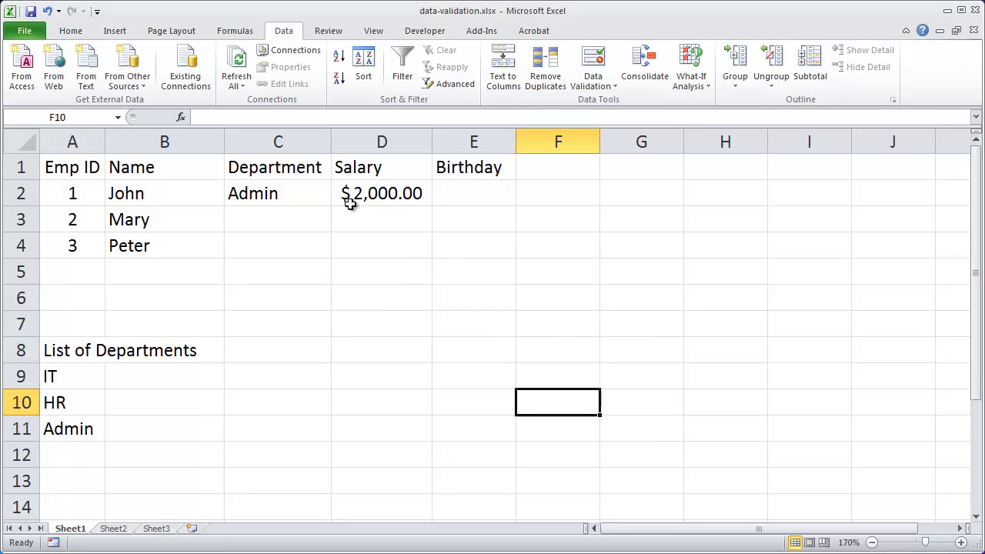
left_click(349, 220)
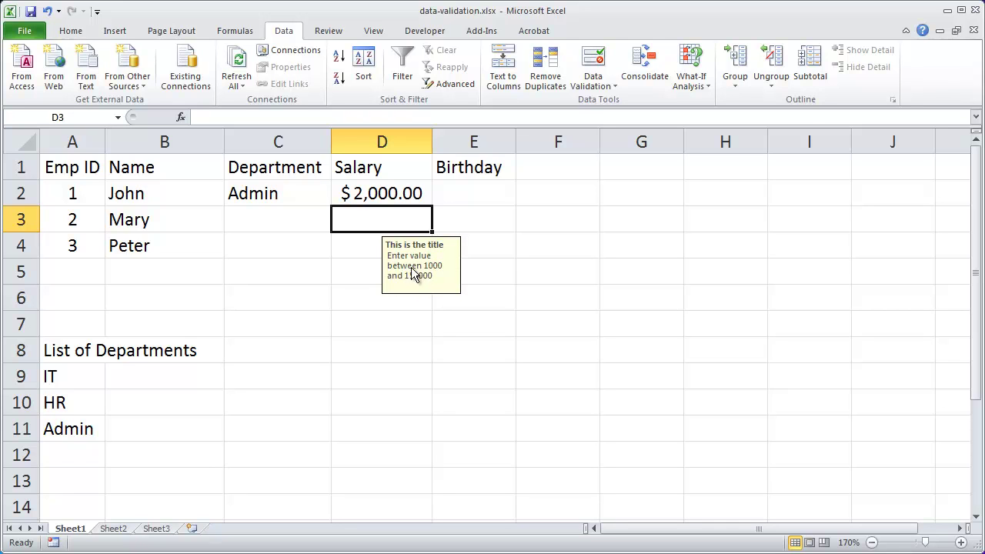
left_click(348, 248)
left_click(349, 274)
left_click(347, 298)
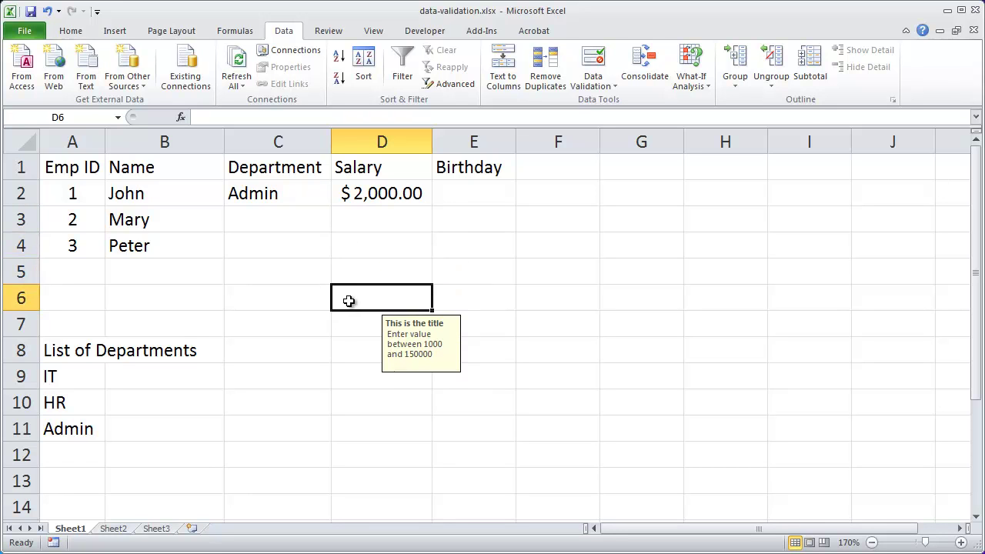
- Check the tooltip on D2, then reselect the Salary cells D2:D6
left_click(397, 199)
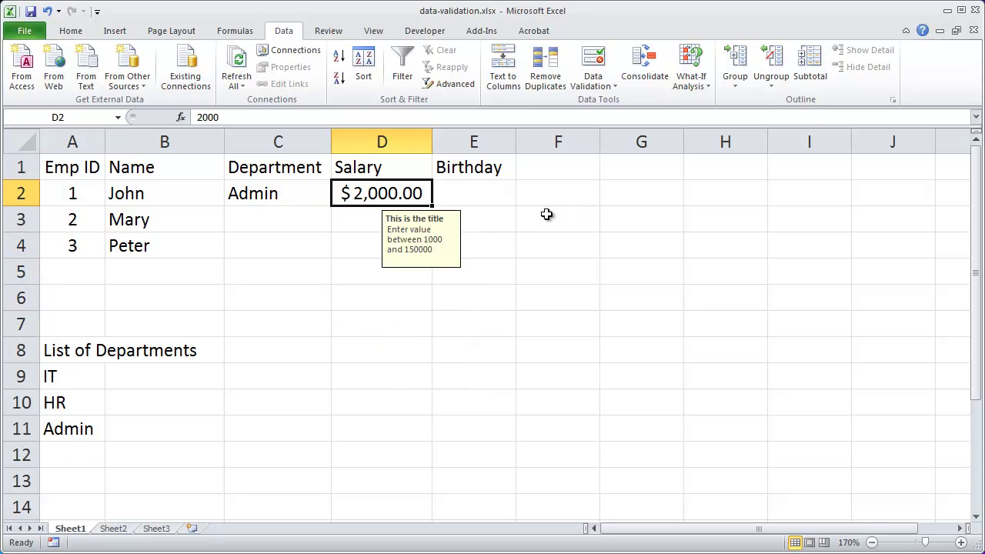
left_click(568, 197)
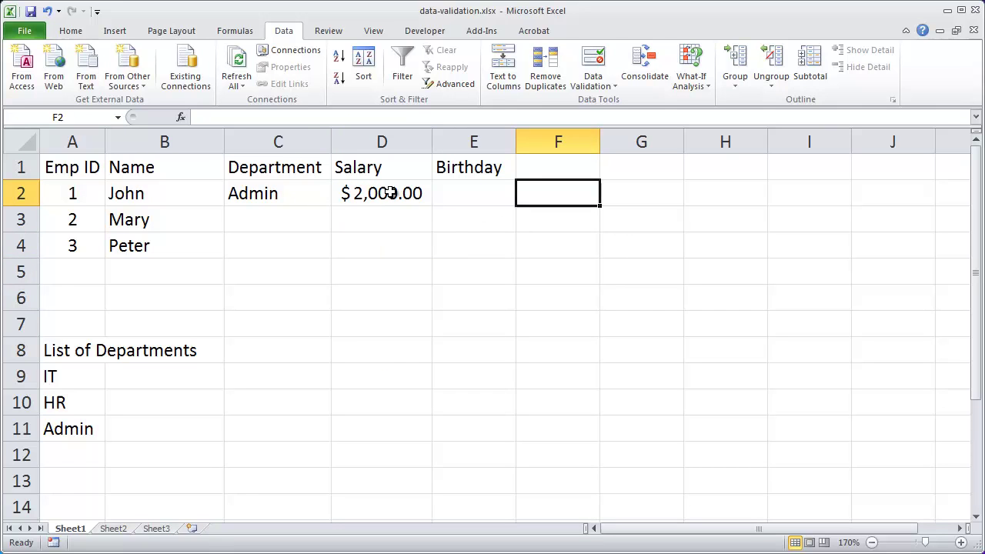
left_click_drag(391, 192, 388, 305)
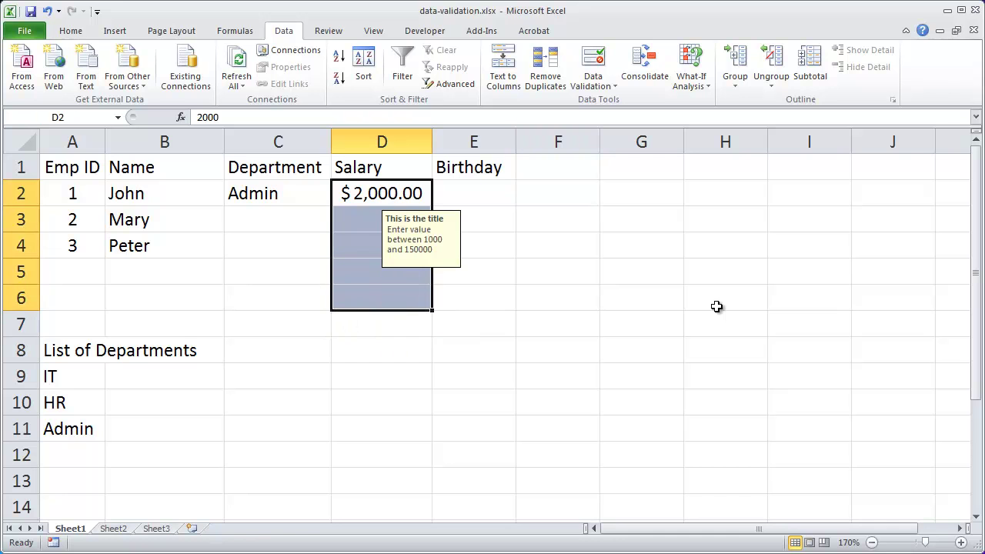
- Reopen validation for the salaries and choose the Stop error alert style
left_click(588, 65)
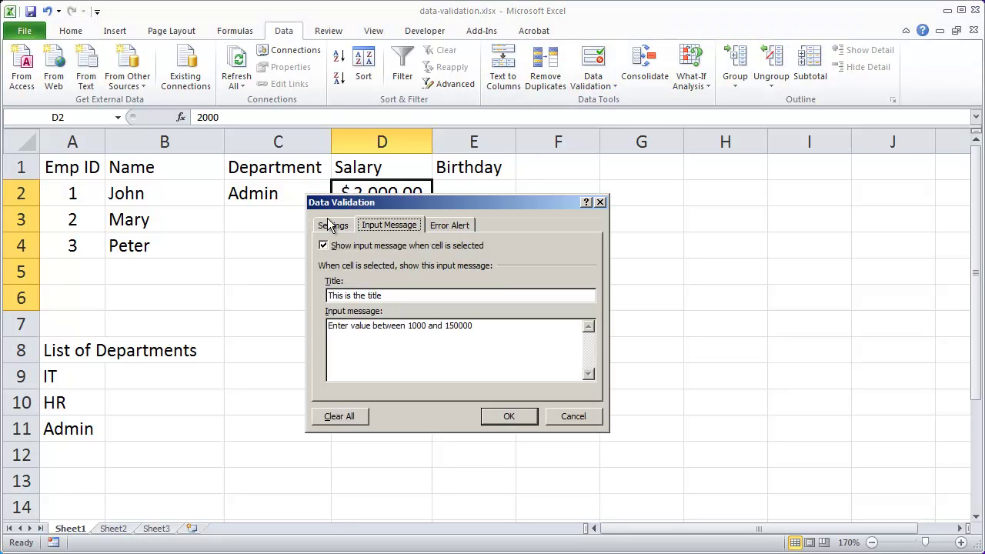
left_click(446, 225)
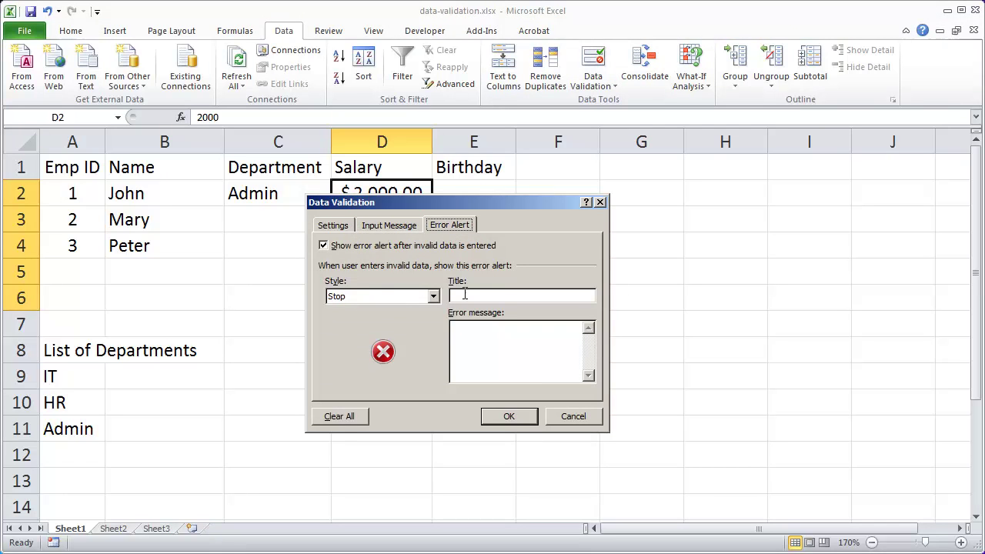
left_click(343, 298)
left_click(357, 309)
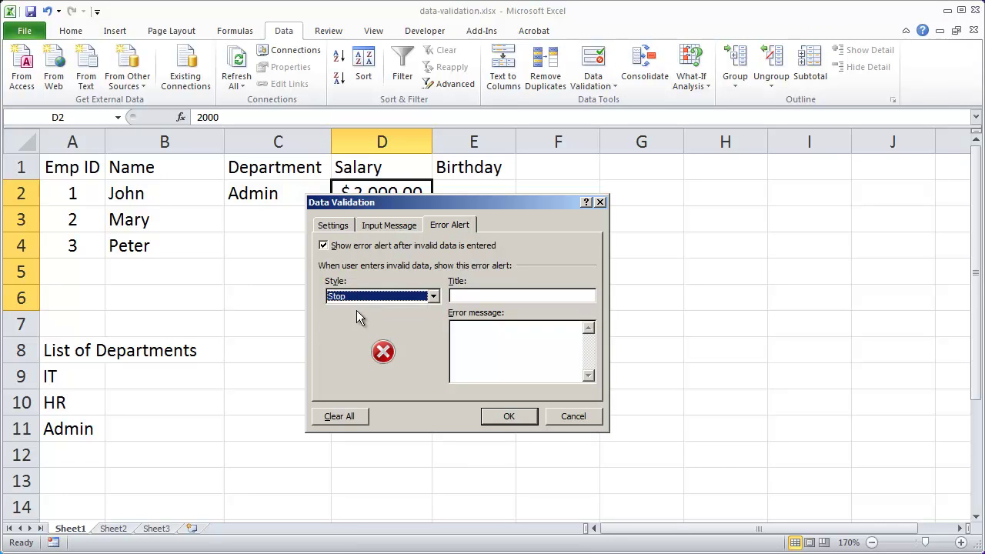
- Title the alert 'Incorrect Value', add the message 'You must enter a value between 1000 and 150000', and apply
left_click(482, 299)
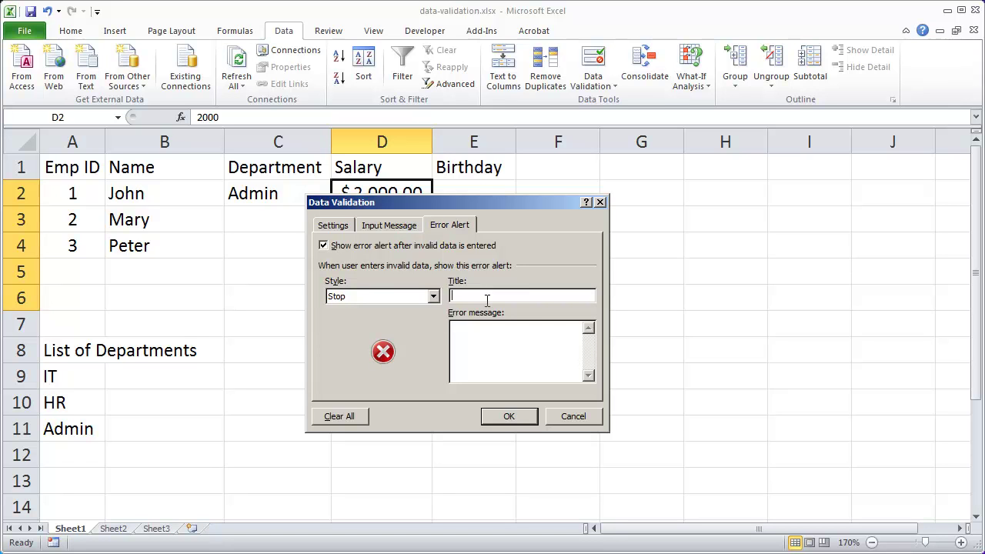
type("Incorrec")
type("t Value")
type("You must enter a ")
type("value betwe")
type("en 1000 a")
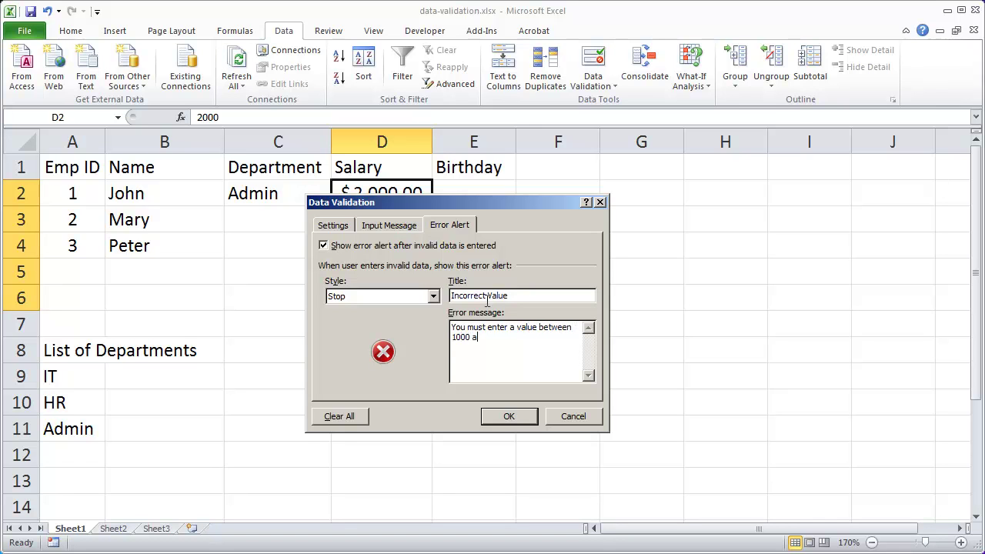
type("nd 150000")
left_click(509, 415)
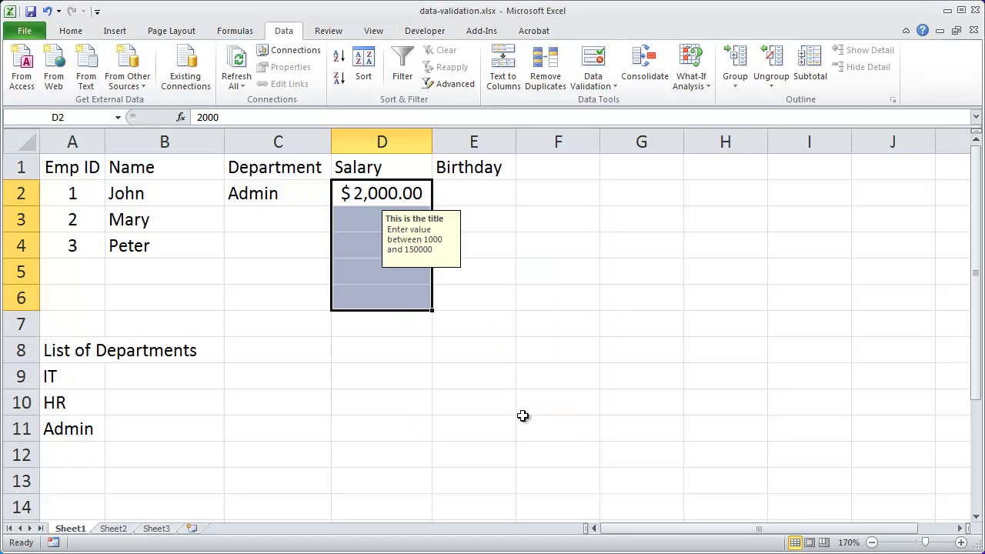
left_click(522, 416)
- Enter 10 in D3 to trigger the Incorrect Value alert
left_click(357, 213)
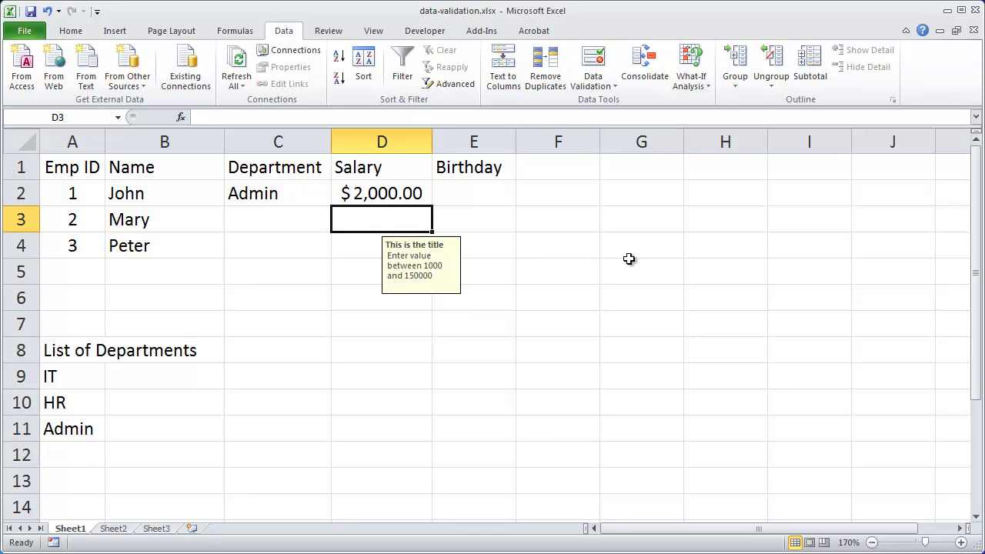
type("10")
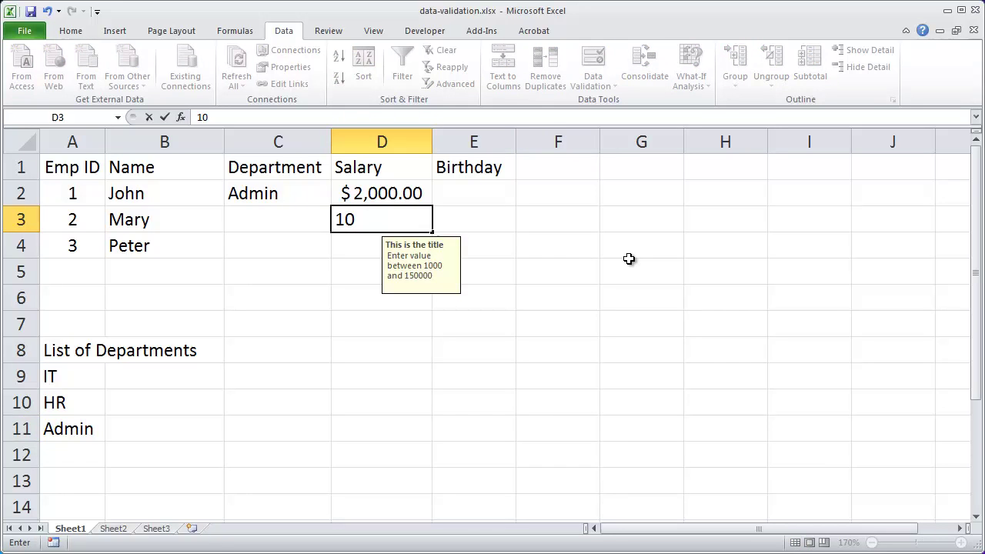
key("Return")
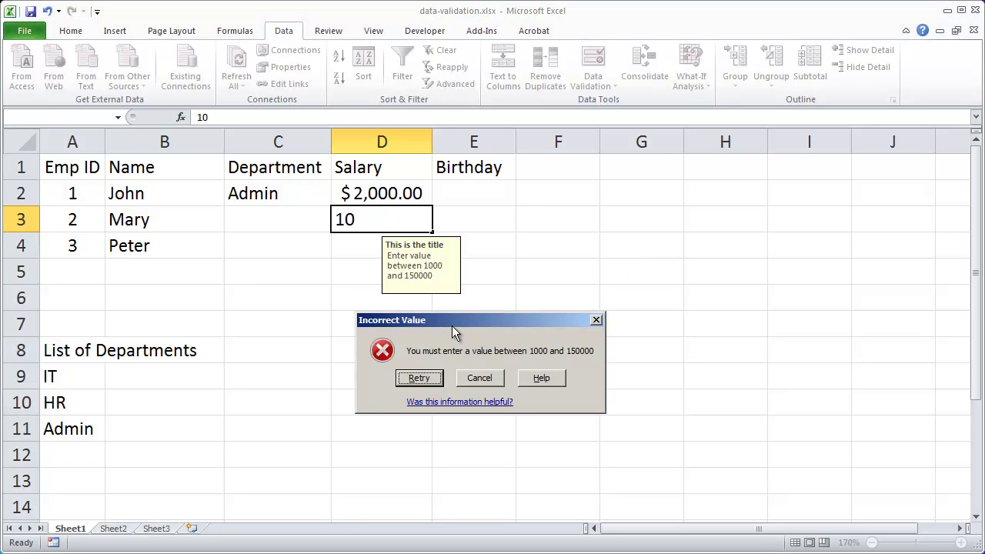
mouse_move(465, 328)
left_mouse_down()
mouse_move(455, 324)
mouse_move(457, 334)
left_mouse_up()
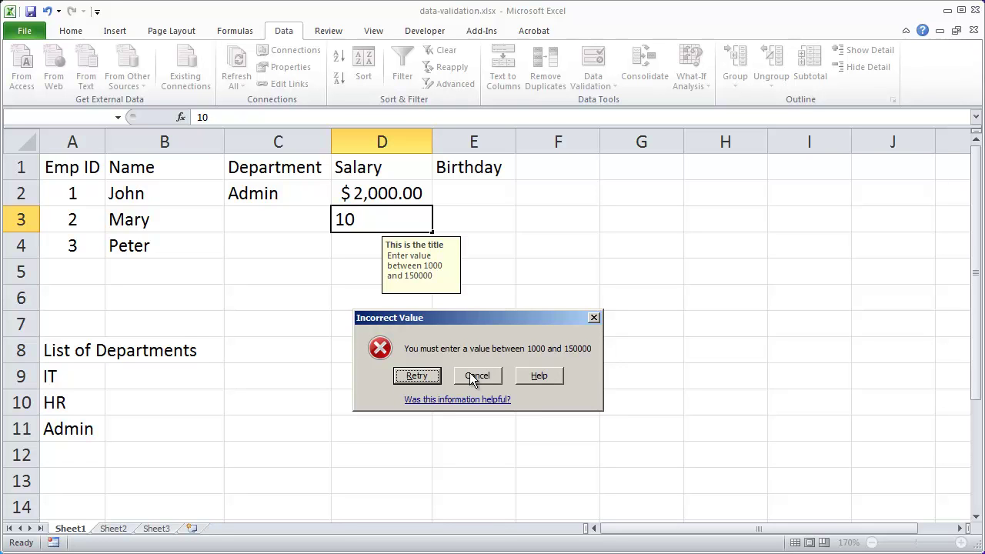
- Retry and enter 2000 in D3 instead
left_click(422, 377)
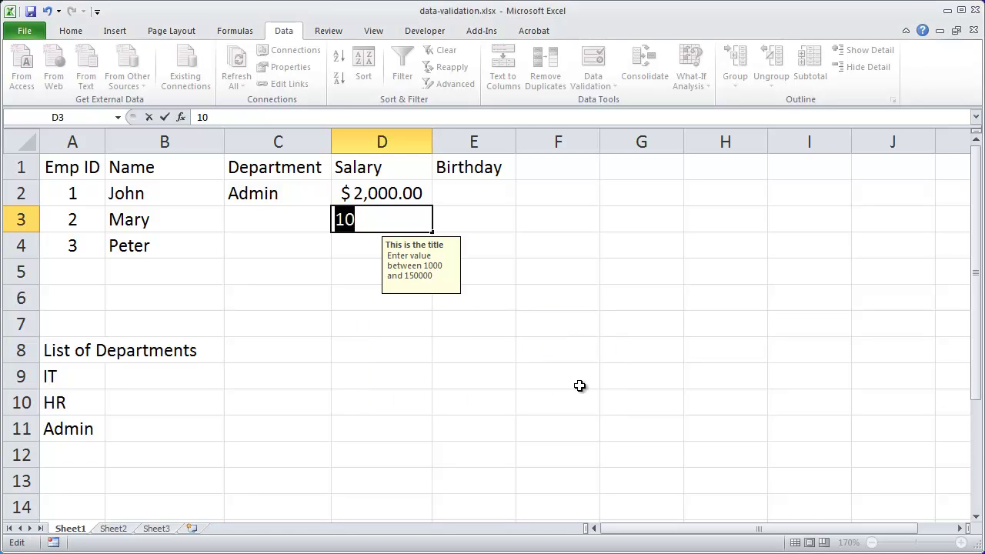
type("2000")
key("Return")
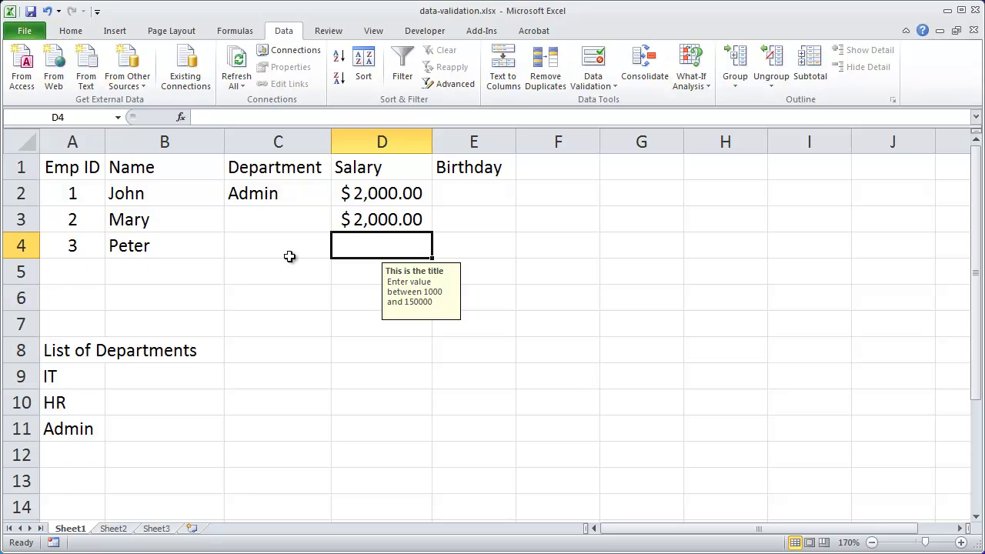
- Add a Date validation to E2:E6 allowing only dates less than 1/1/2000
left_click(465, 204)
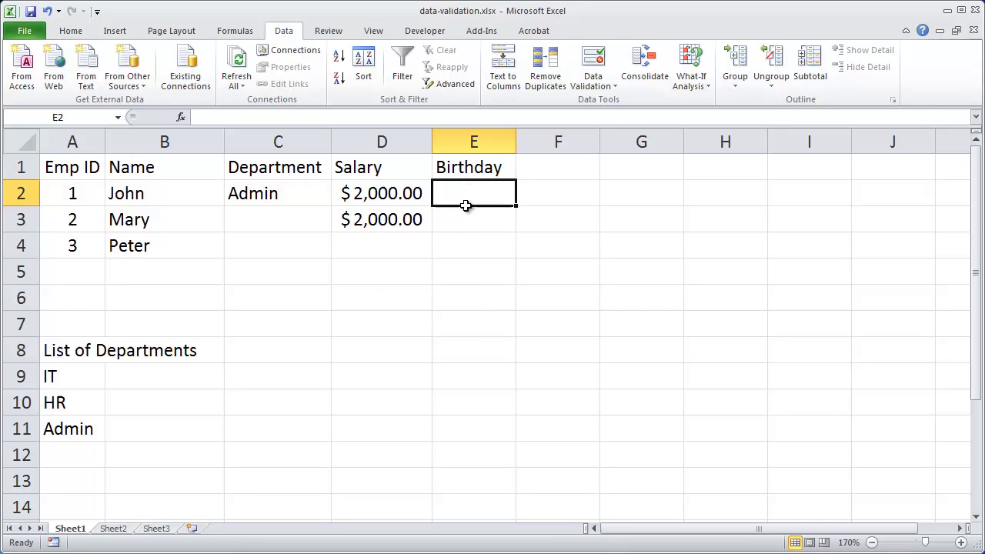
left_click_drag(466, 204, 473, 295)
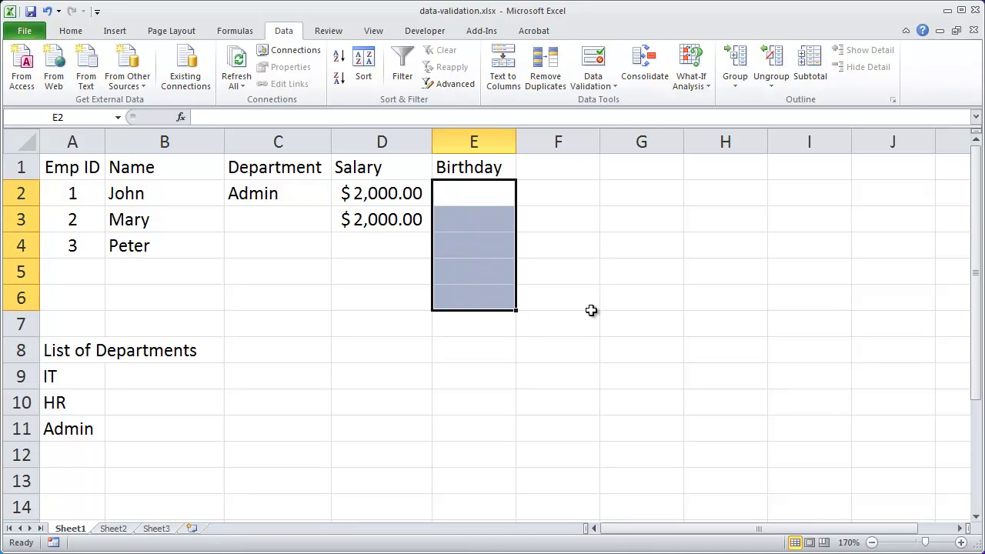
left_click(599, 67)
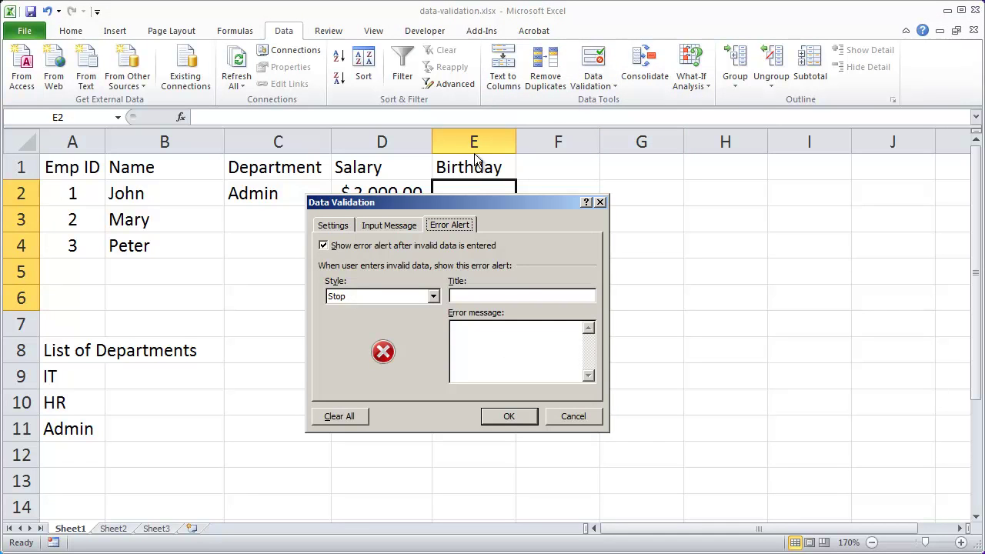
left_click(333, 225)
left_click(389, 274)
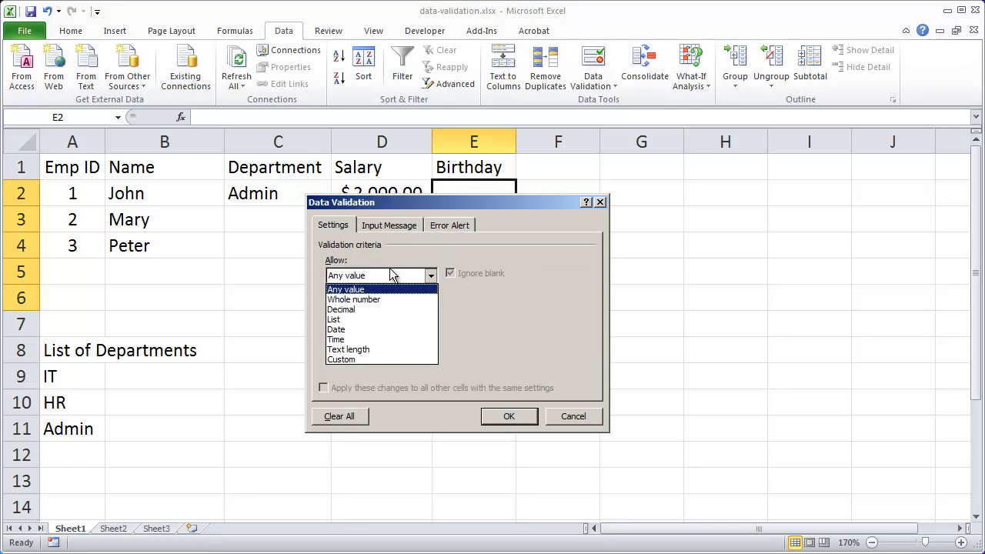
left_click(380, 331)
left_click(368, 306)
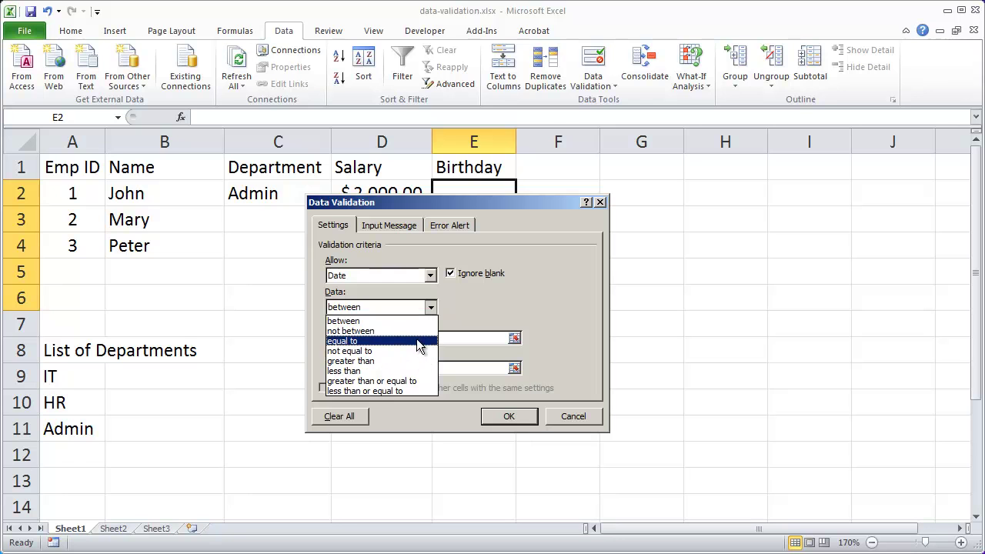
left_click(414, 372)
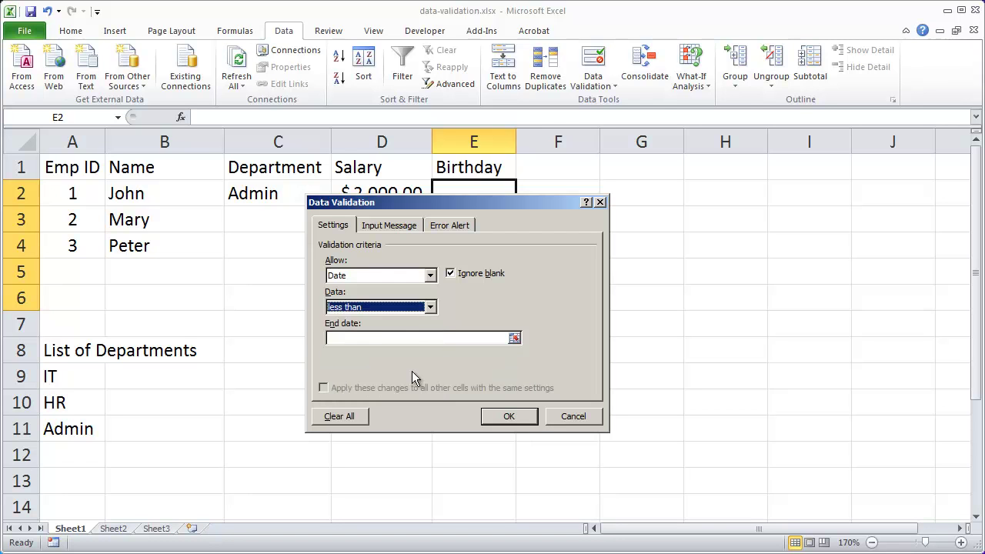
left_click(375, 337)
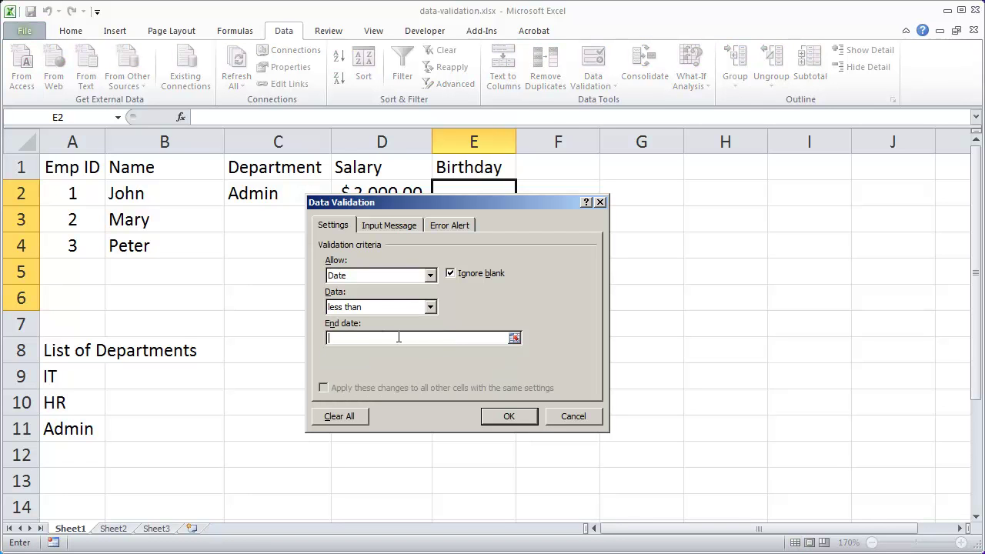
type("1/1/2000")
left_click(508, 416)
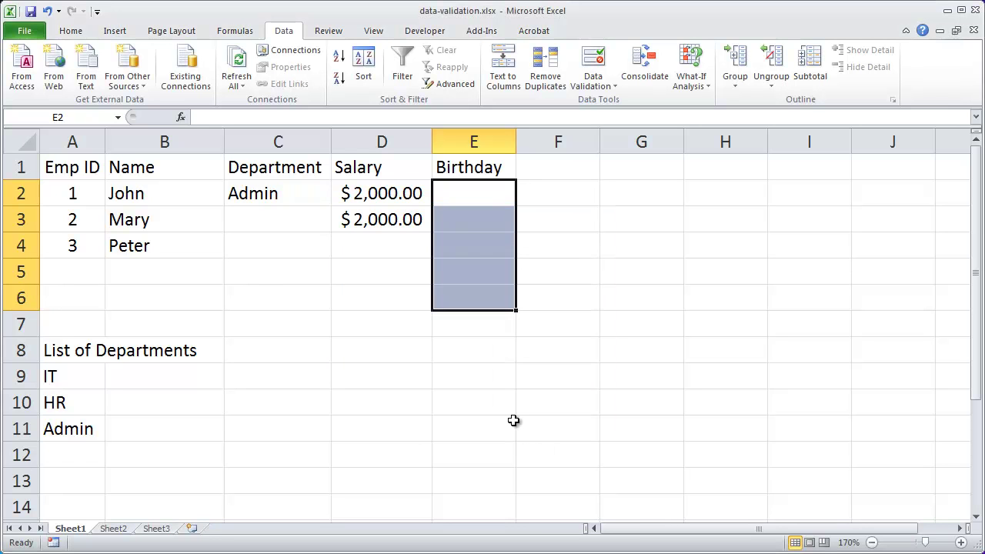
- Enter the birthday 1/1/1999 in cell E2
left_click(513, 420)
left_click(469, 192)
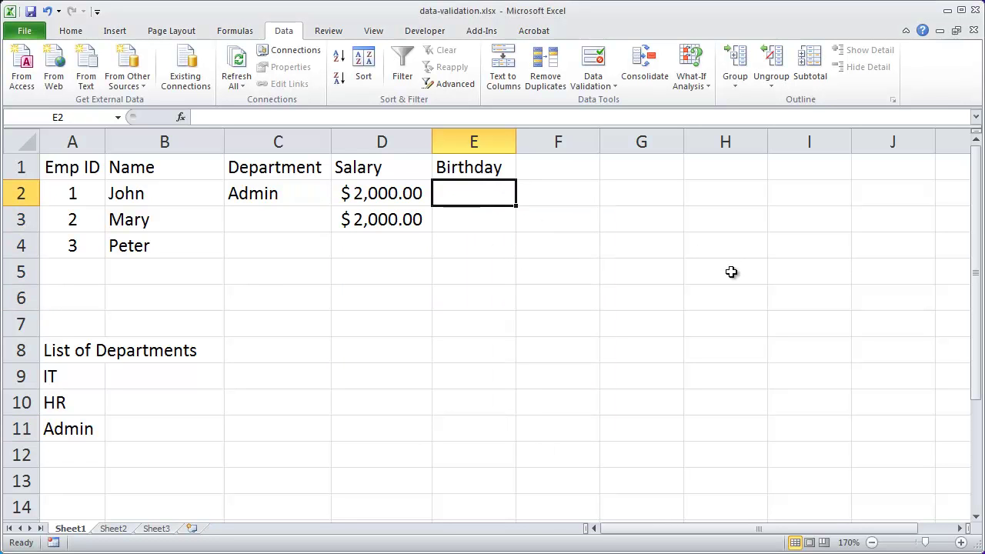
type("1/1")
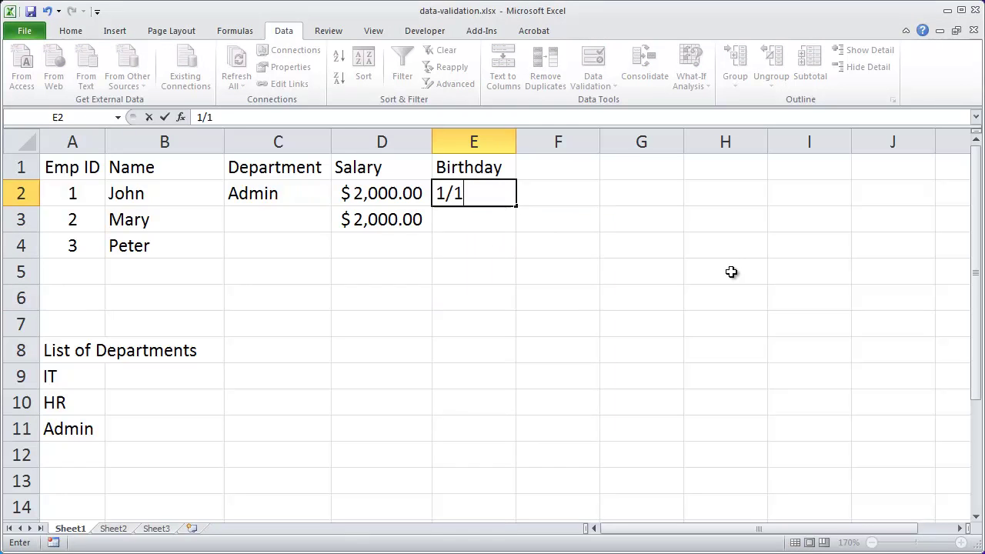
type("/1999")
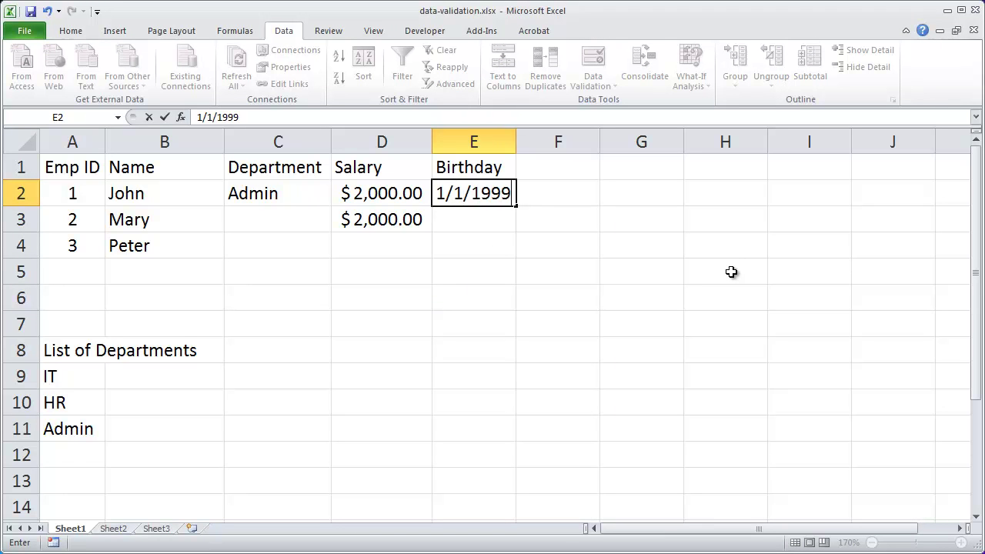
key("Return")
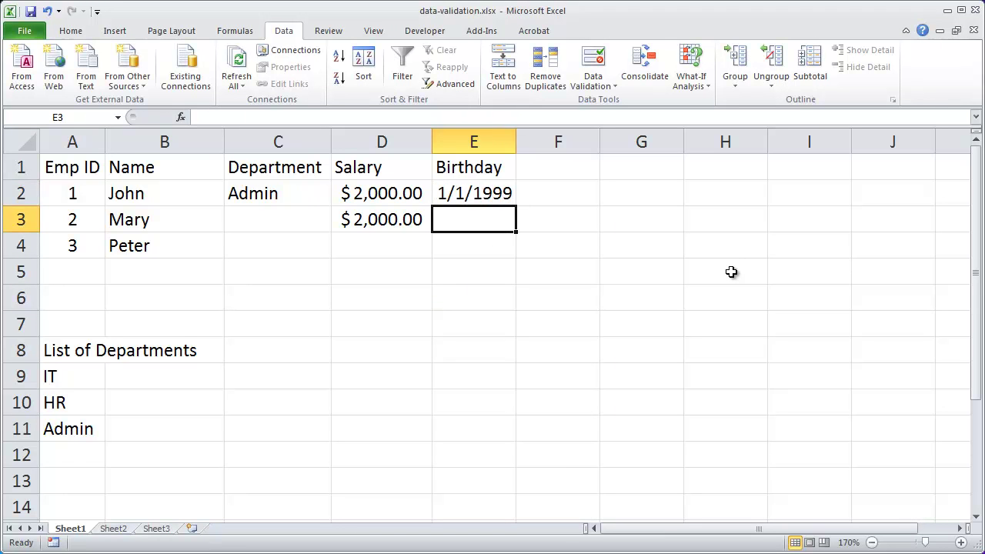
- Try 1/1/2001 in E3, then cancel the rejected entry to leave it blank
type("1/1")
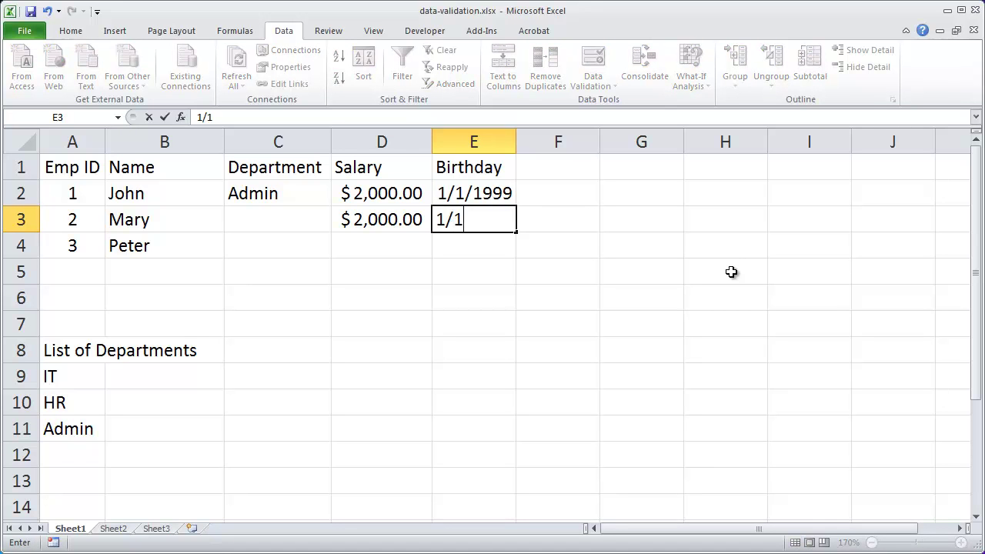
type("/2001")
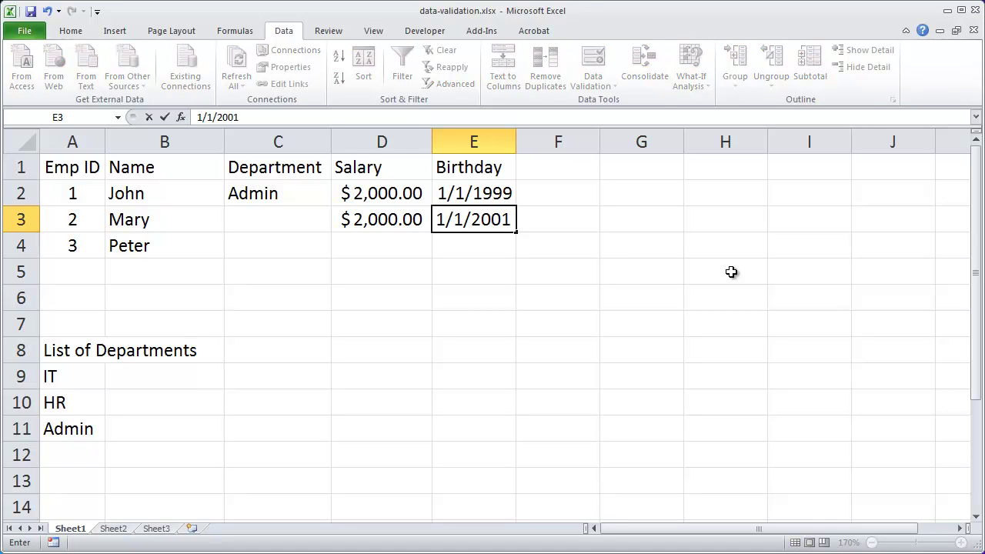
key("Return")
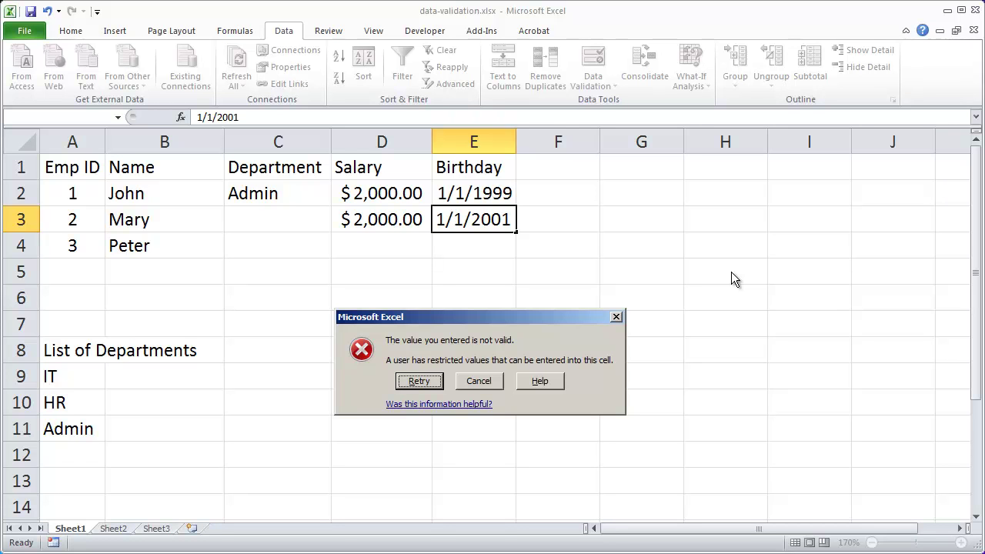
key("Escape")
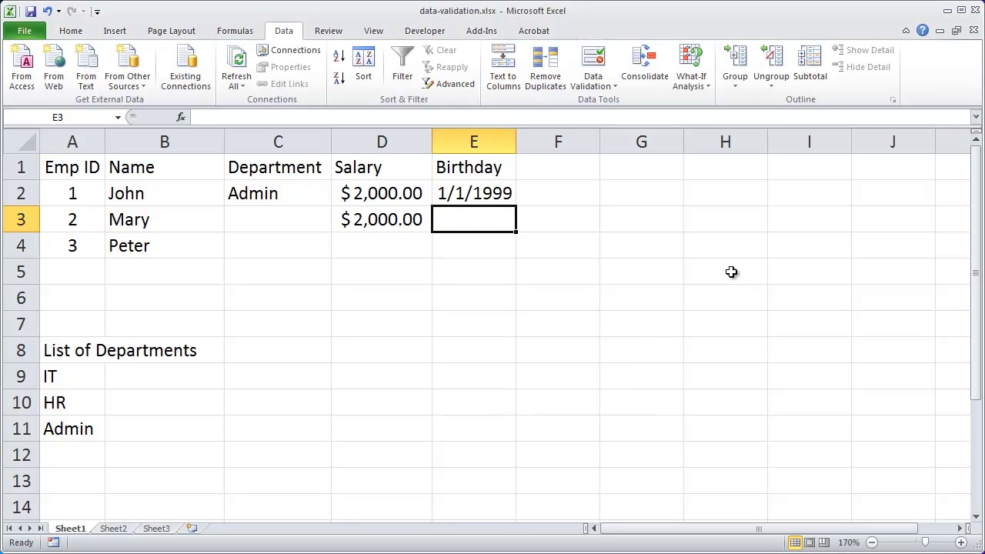